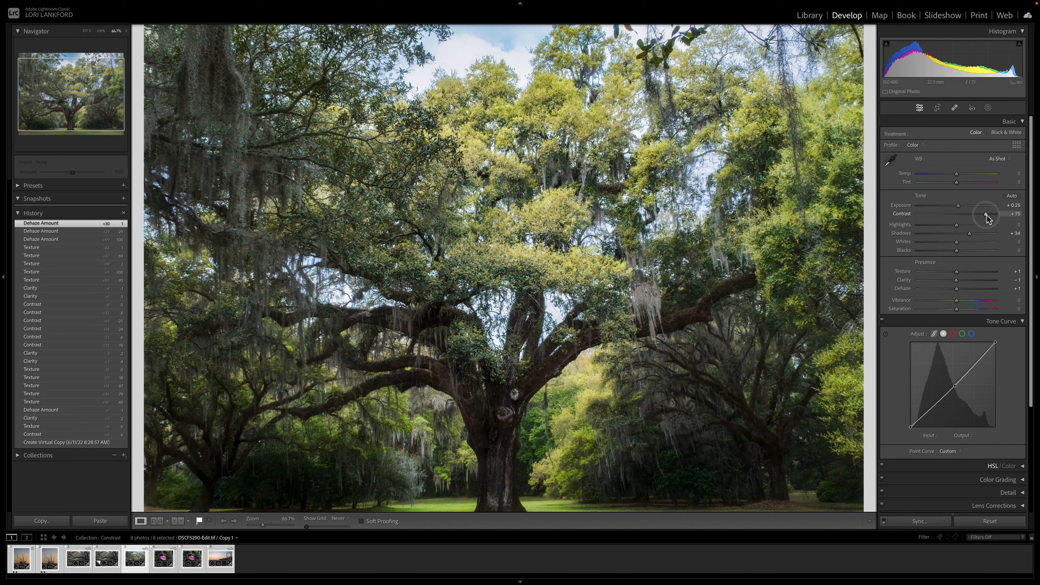
Step: Adjust the Contrast slider back and forth, settling it at +6
left_click_drag(986, 215, 987, 215)
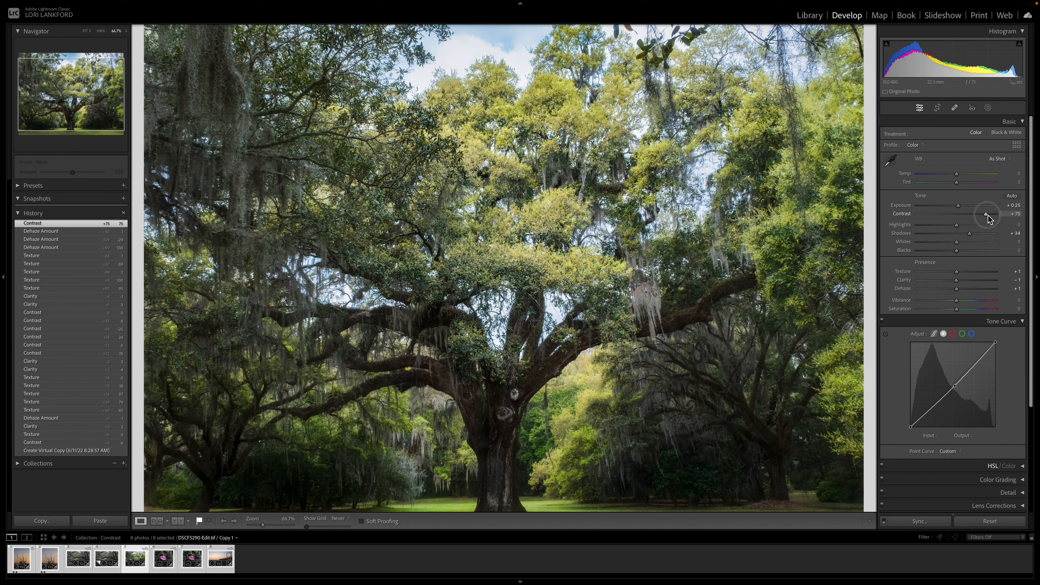
left_click_drag(987, 217, 958, 214)
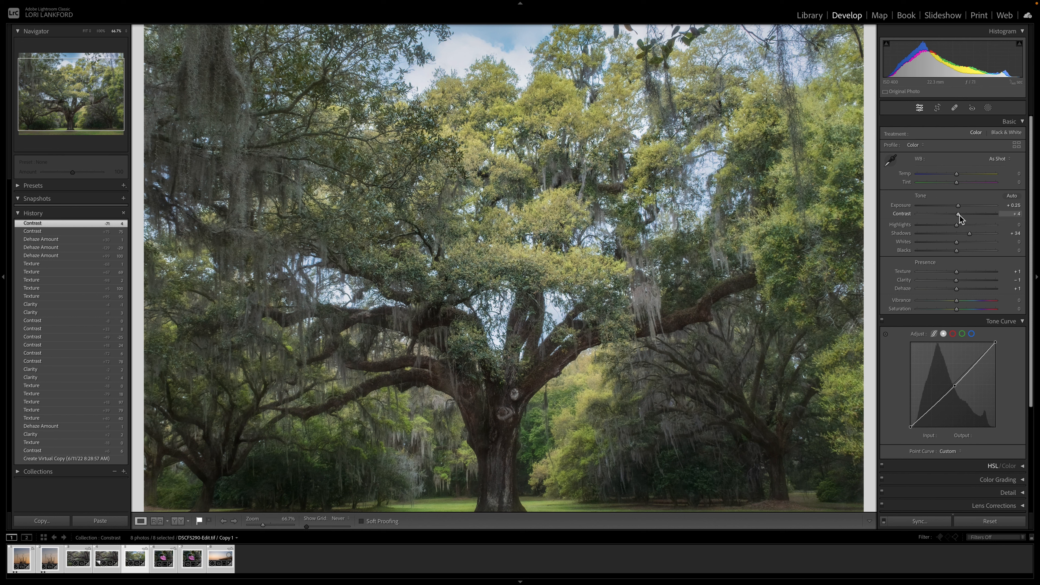
left_click_drag(959, 215, 959, 214)
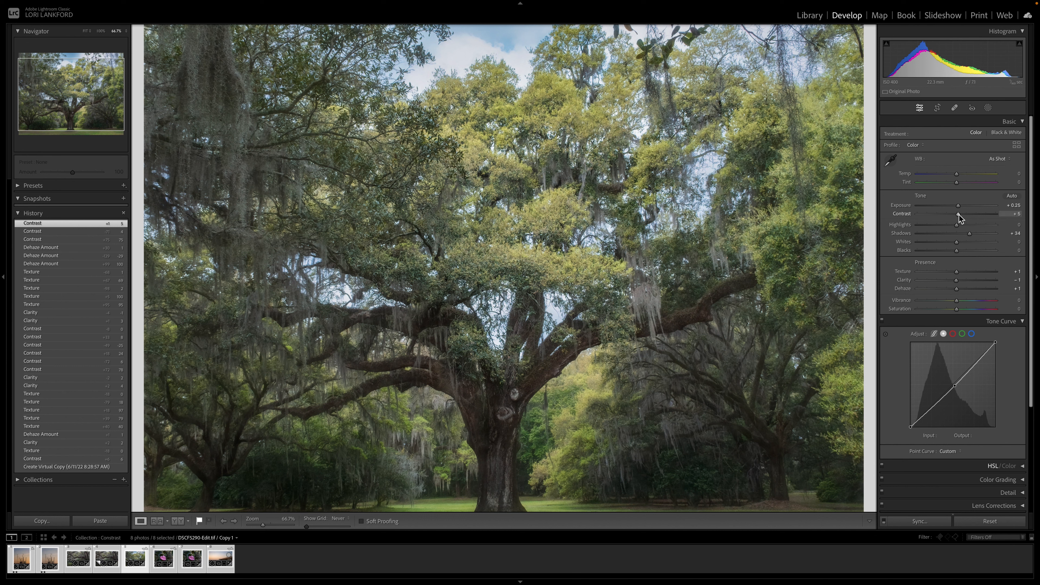
mouse_move(959, 214)
left_mouse_down()
mouse_move(983, 215)
mouse_move(947, 216)
left_mouse_up()
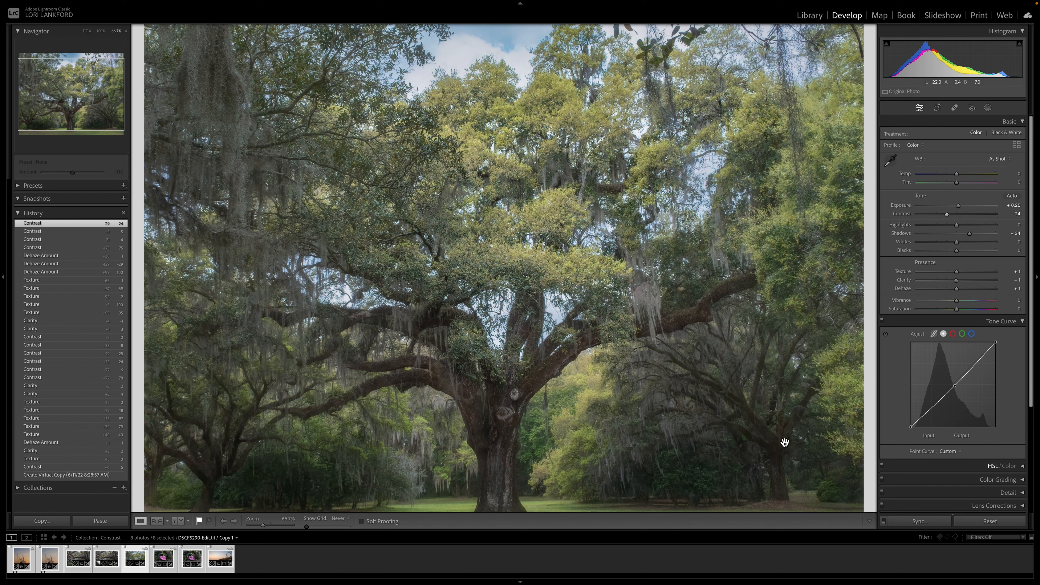
left_click(958, 214)
left_click_drag(959, 213, 960, 213)
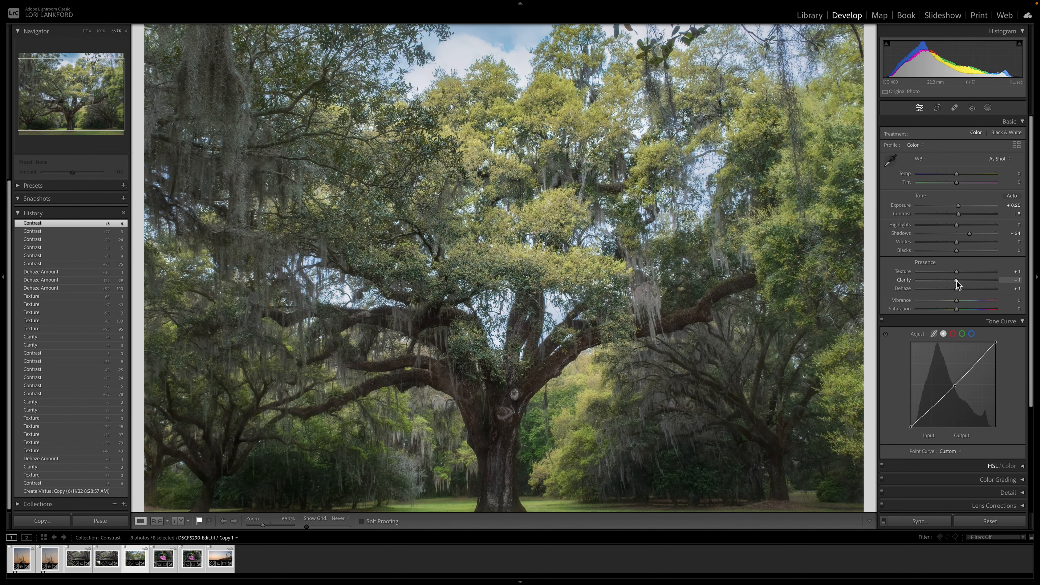
Step: Zoom in on the tree and try a range of Clarity values, ending at about +10
scroll(594, 270, "down", 3)
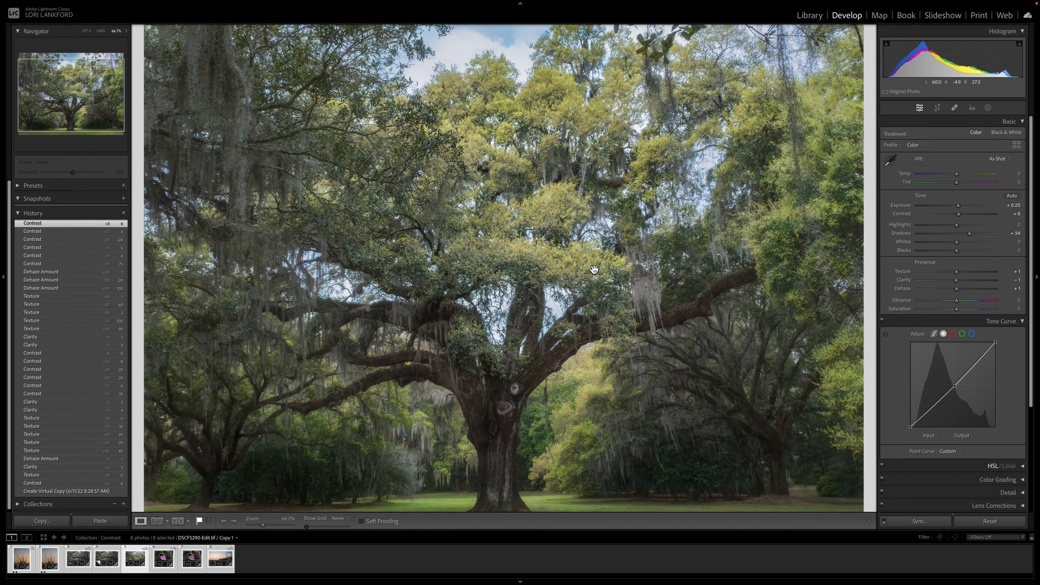
key("ctrl+equal")
key("ctrl+equal")
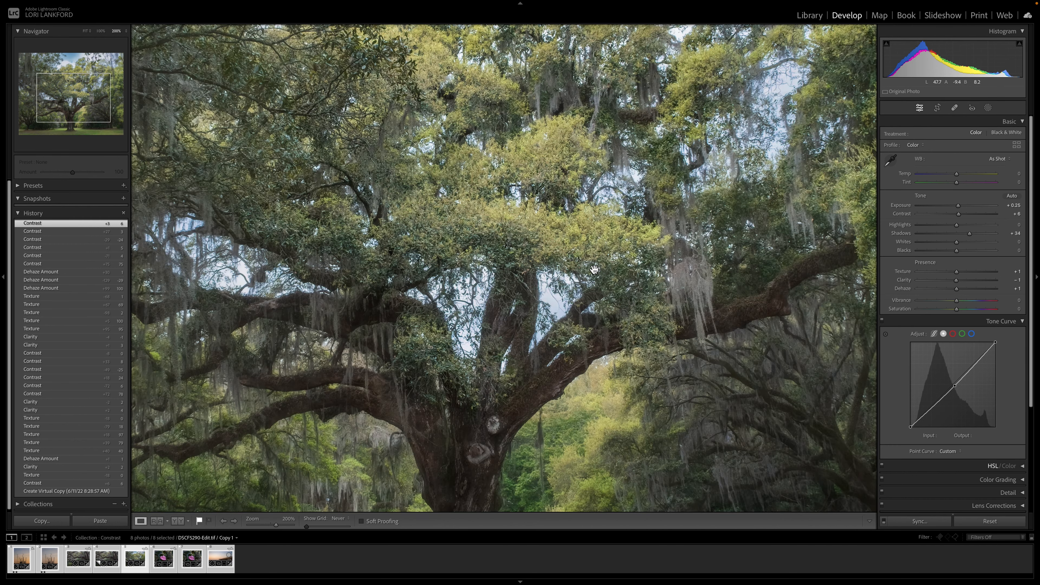
key("ctrl+minus")
key("ctrl+minus")
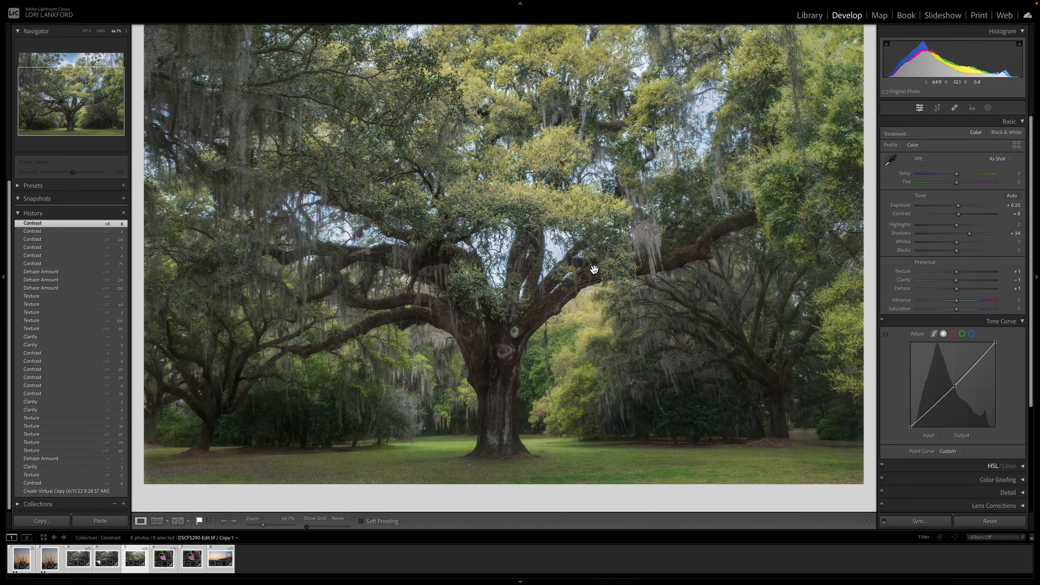
key("ctrl+equal")
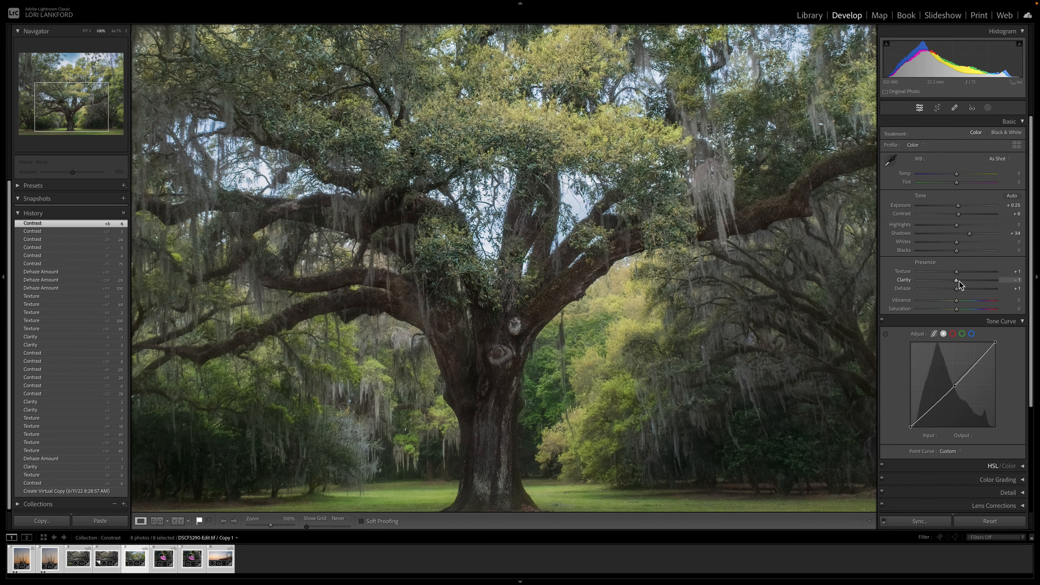
left_click_drag(957, 283, 981, 285)
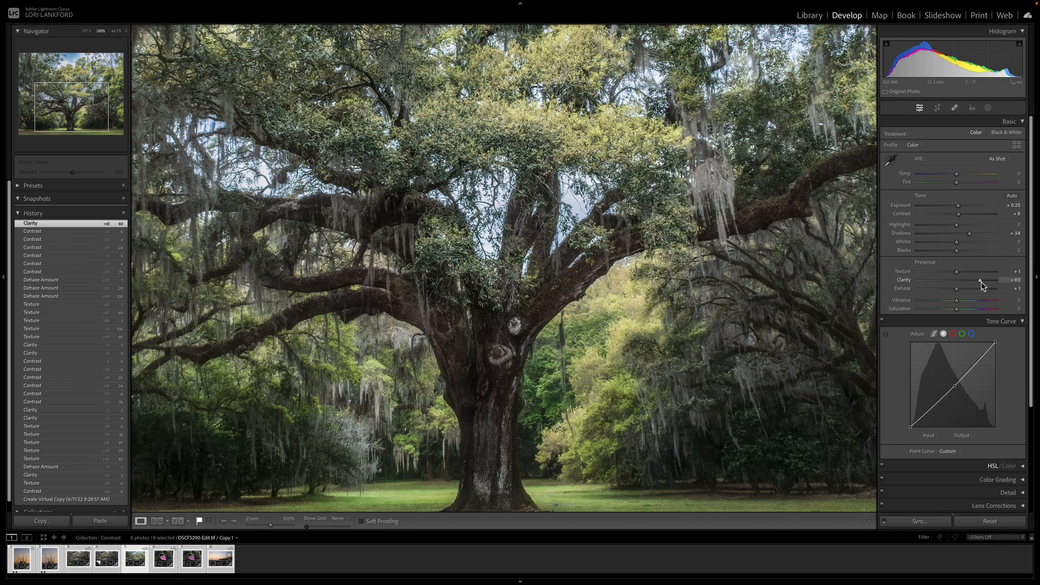
mouse_move(981, 281)
left_mouse_down()
mouse_move(960, 283)
mouse_move(981, 282)
left_mouse_up()
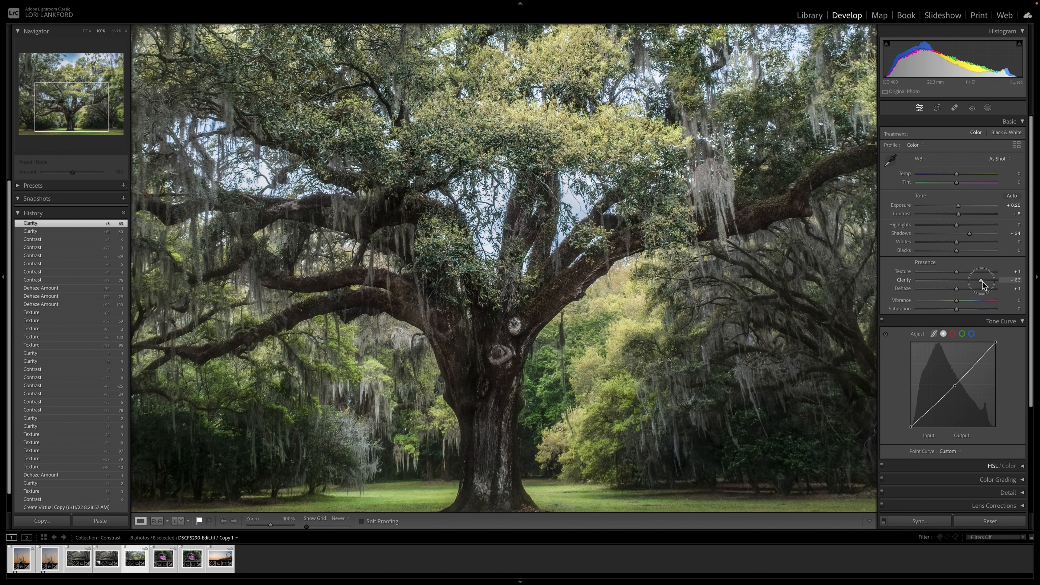
left_click_drag(982, 282, 928, 283)
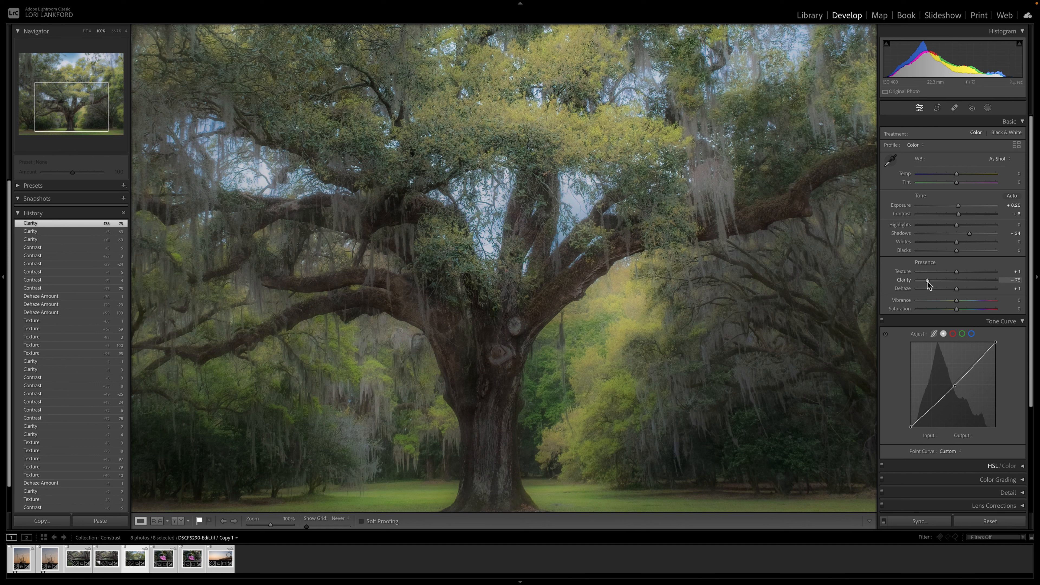
left_click_drag(928, 282, 959, 283)
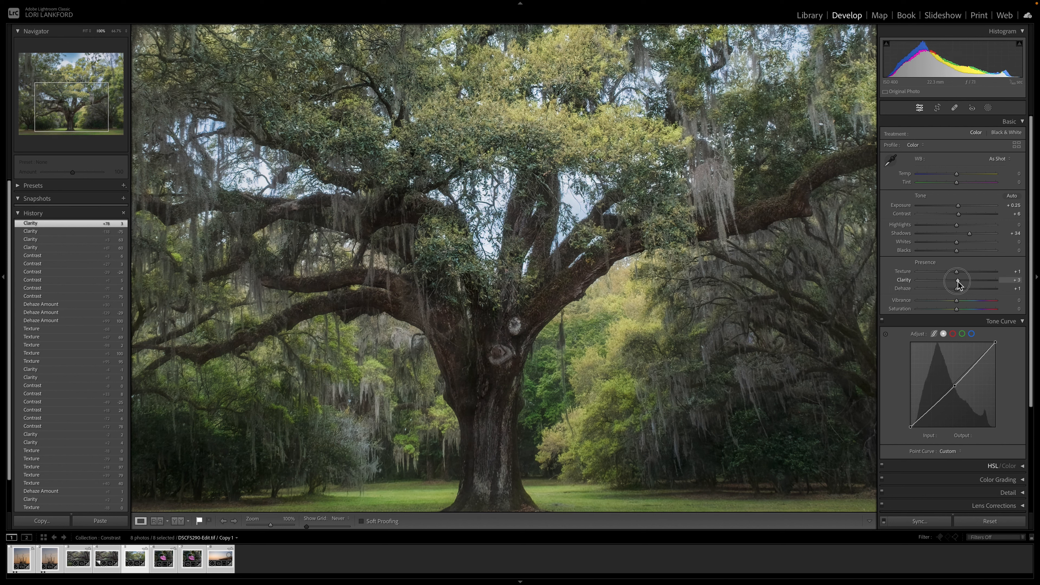
left_click_drag(959, 282, 961, 280)
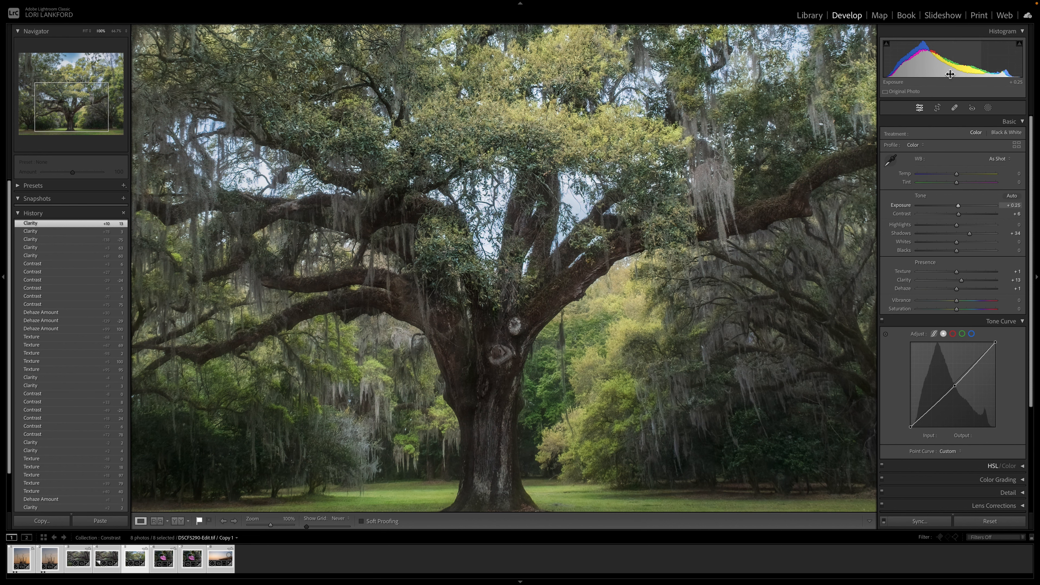
Step: Zoom back out to the full photo and raise Clarity to +20
key("super+minus")
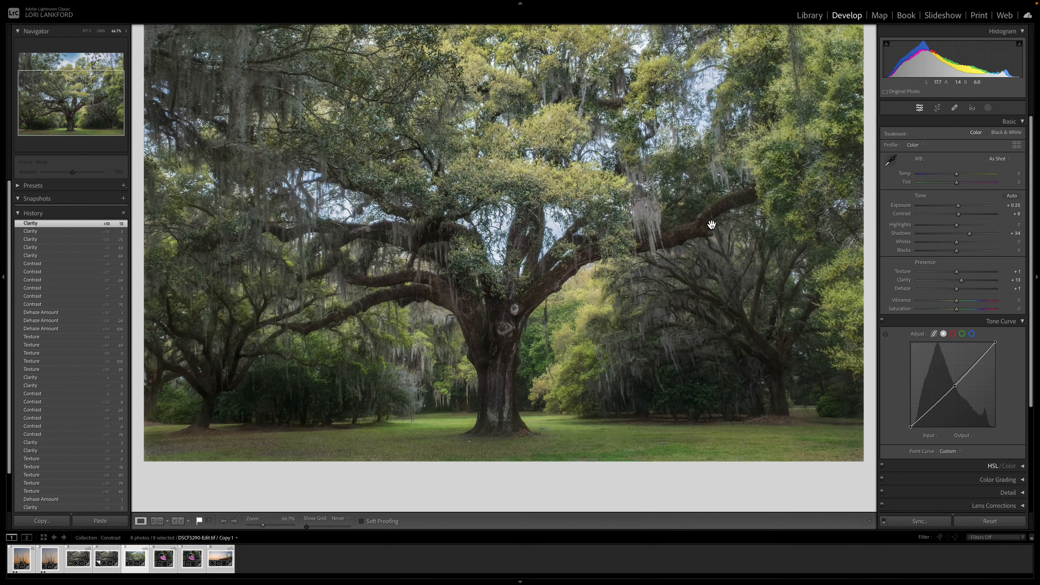
left_click_drag(711, 181, 711, 224)
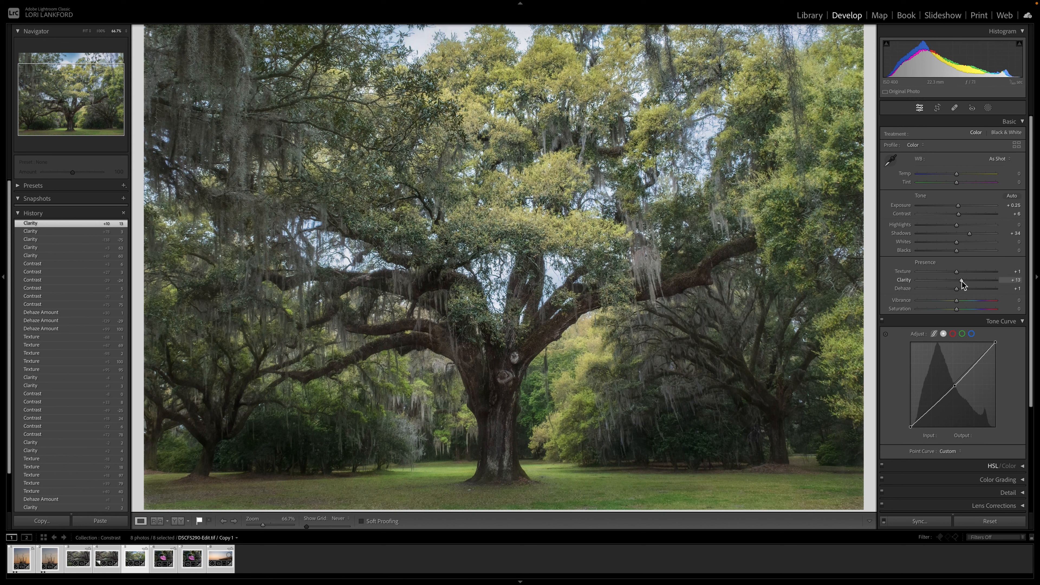
mouse_move(962, 280)
left_mouse_down()
mouse_move(953, 283)
mouse_move(964, 281)
left_mouse_up()
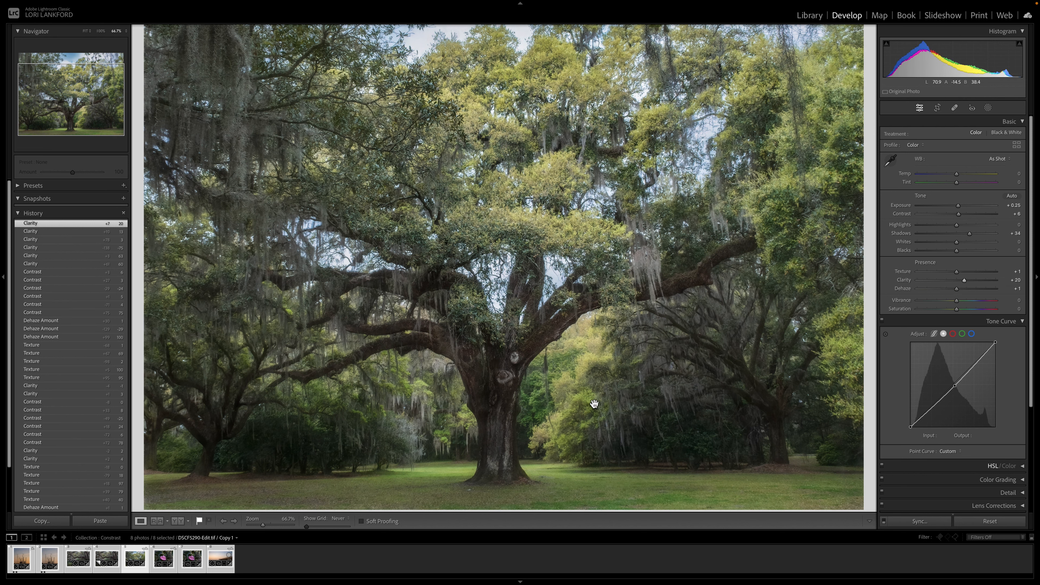
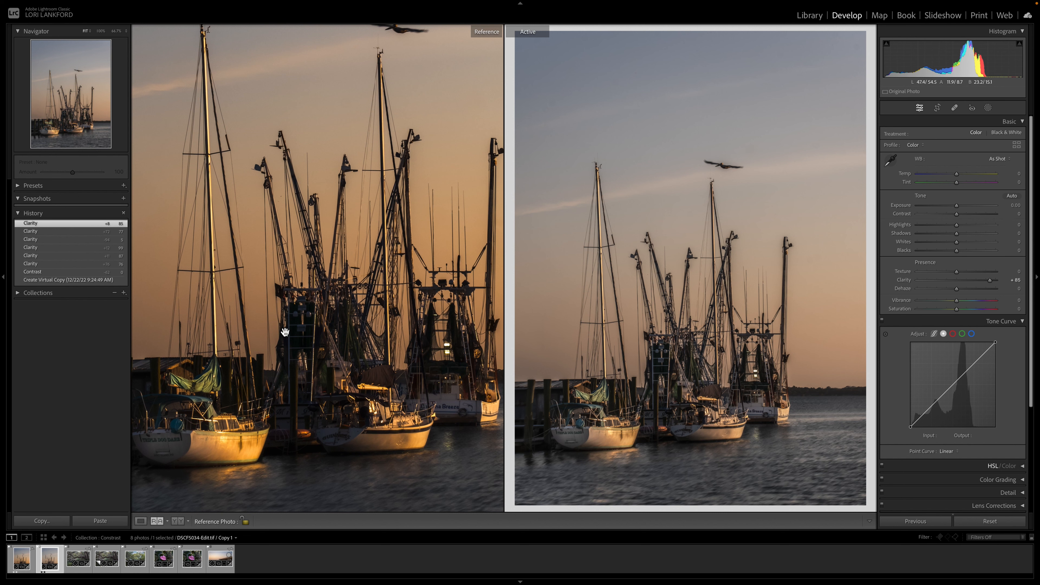
Step: Zoom into the active boat photo and pan around to inspect the Clarity effect
scroll(285, 332, "left", 1)
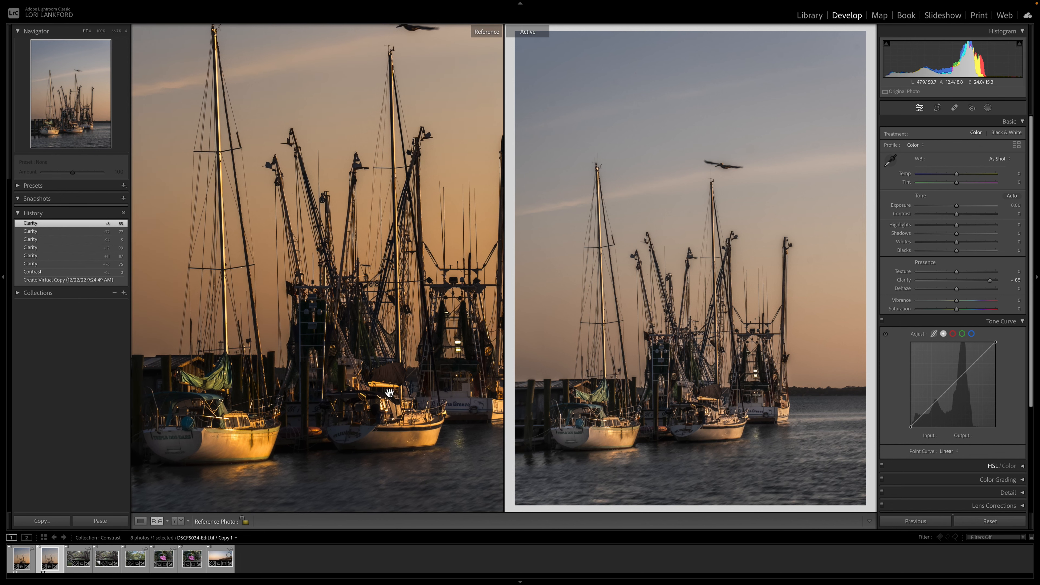
left_click(689, 296)
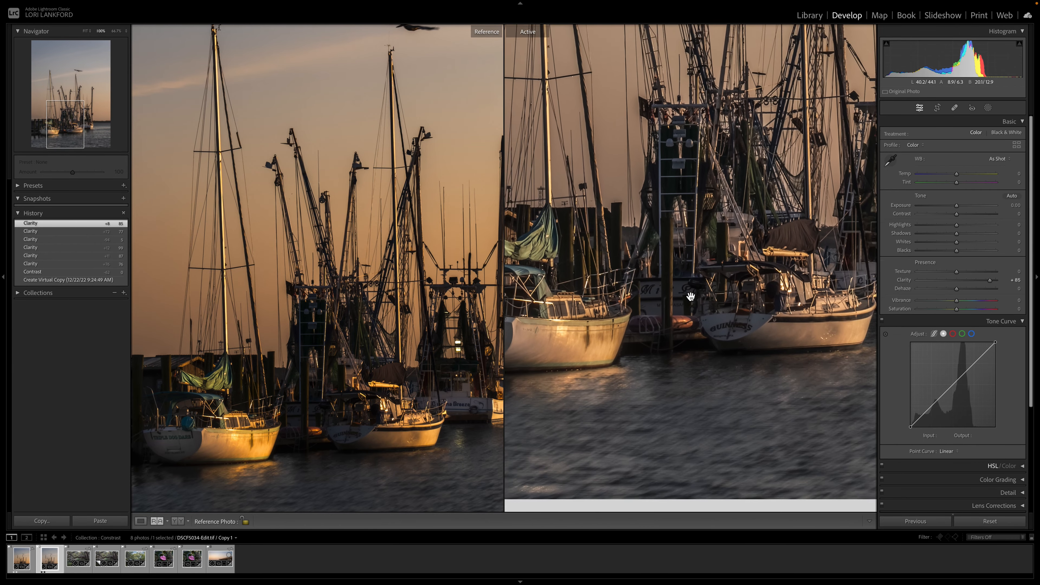
left_click_drag(690, 296, 755, 354)
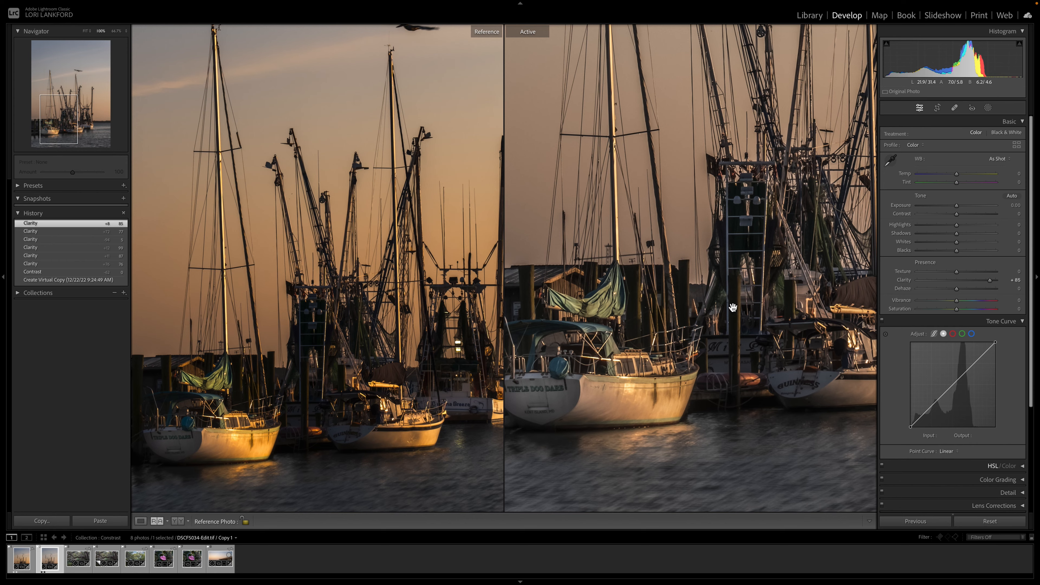
left_click(732, 307)
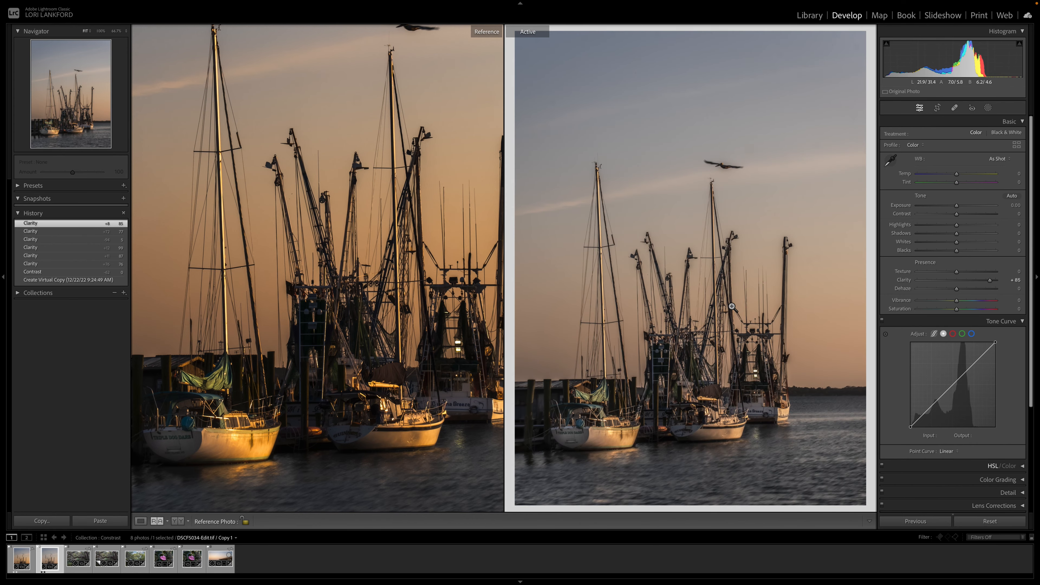
Step: View the boat photo at 200% and pan across the boats to examine fine detail
left_click(126, 31)
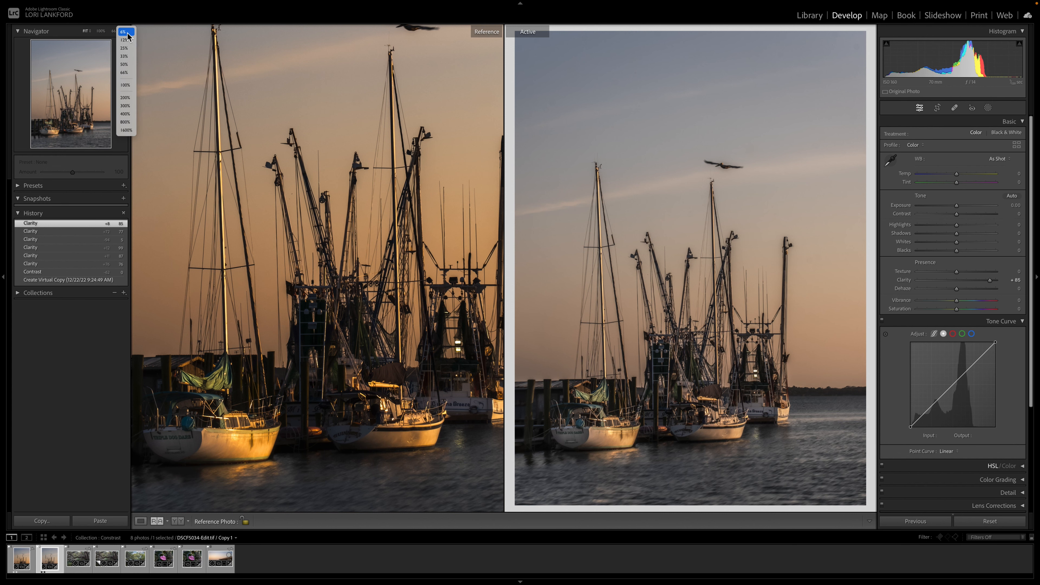
left_click(128, 99)
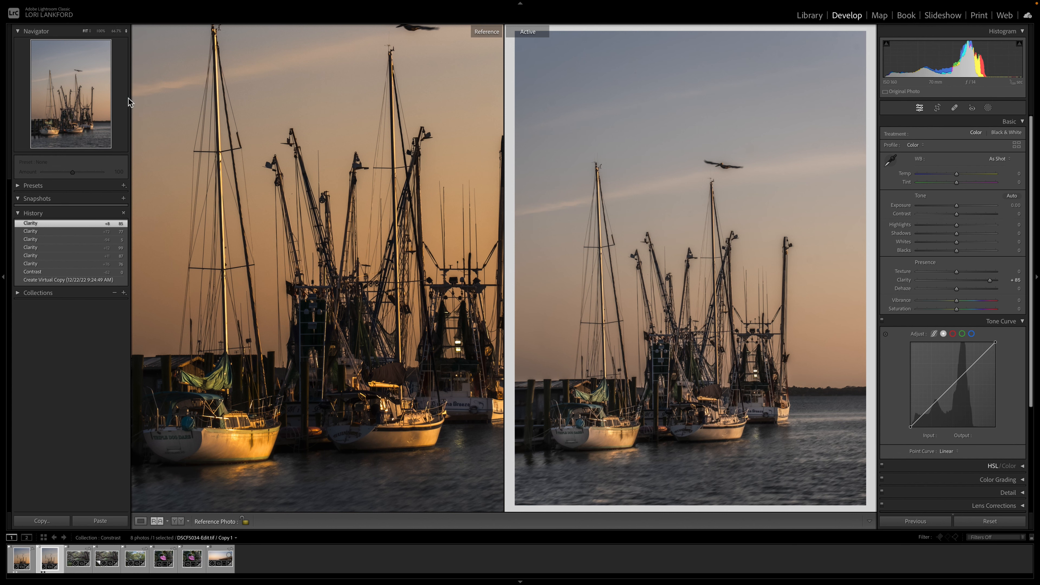
scroll(525, 213, "left", 6)
scroll(525, 213, "down", 4)
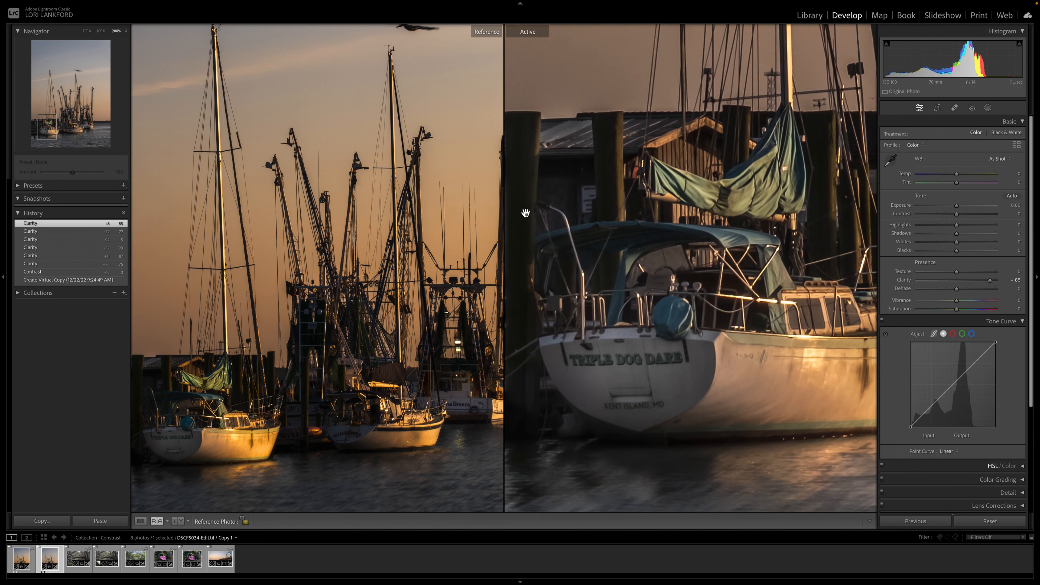
scroll(526, 212, "up", 5)
scroll(526, 212, "right", 3)
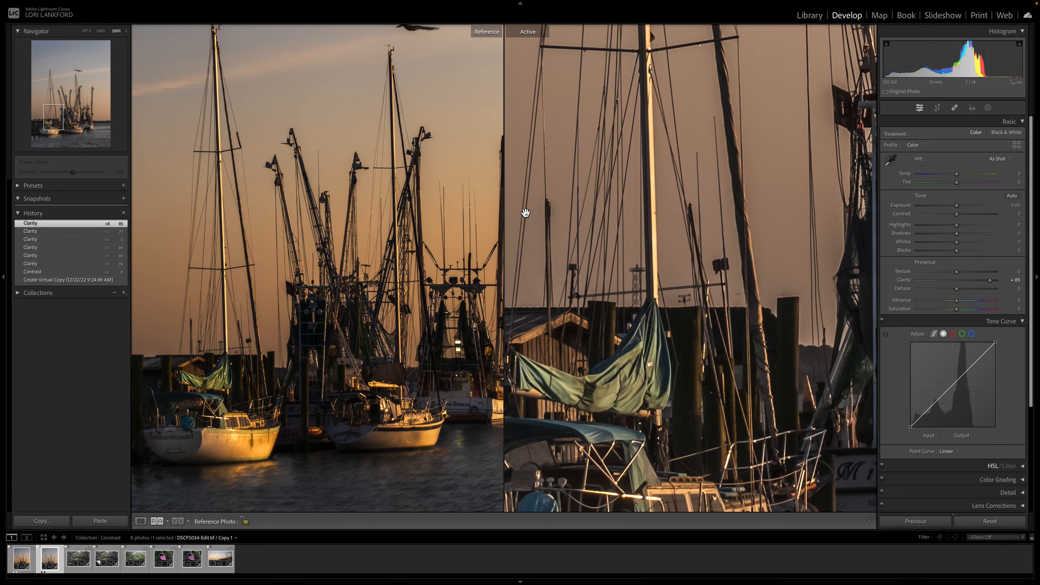
right_click(701, 231)
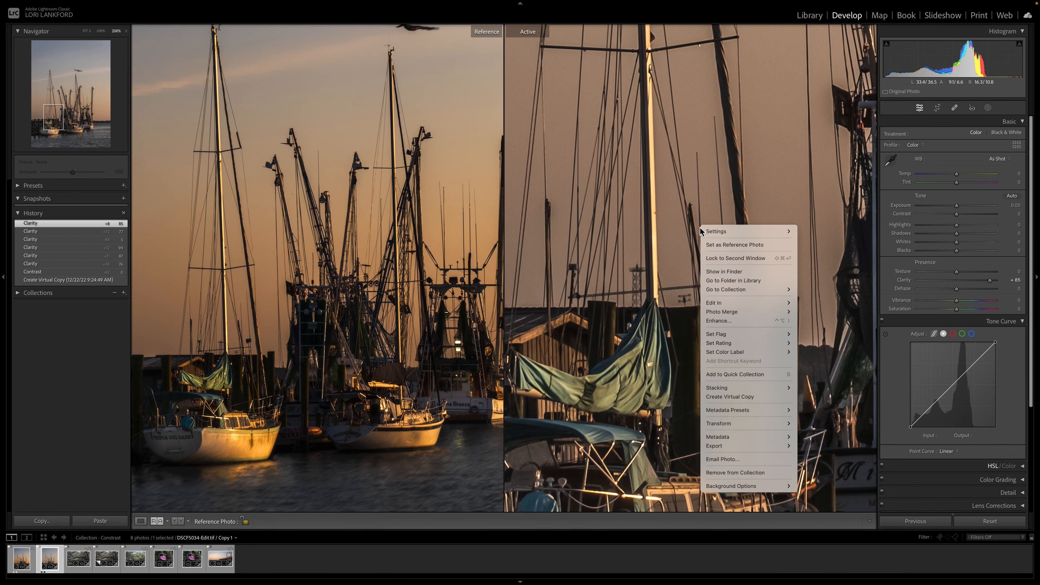
left_click(613, 249)
key("super+minus")
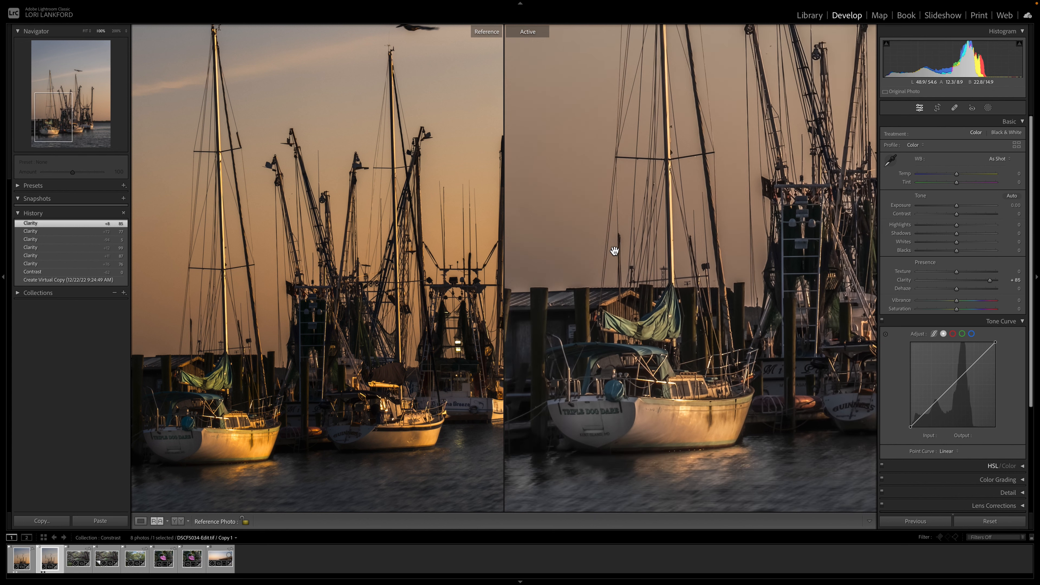
Step: Compare low and maximum Clarity on the boat photo, ending with Clarity at +100
left_click_drag(990, 281, 957, 281)
scroll(822, 326, "right", 3)
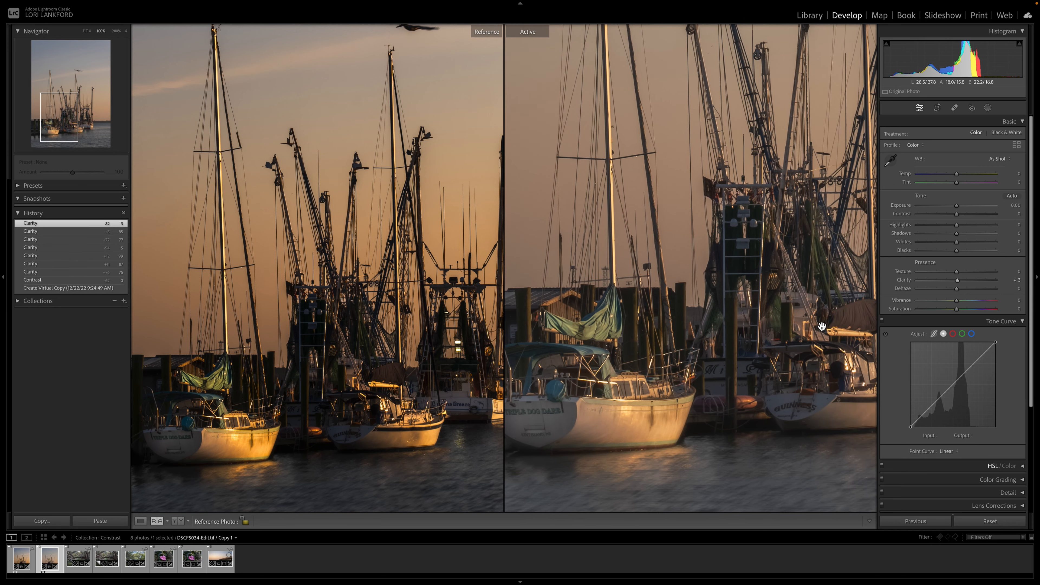
key("super+minus")
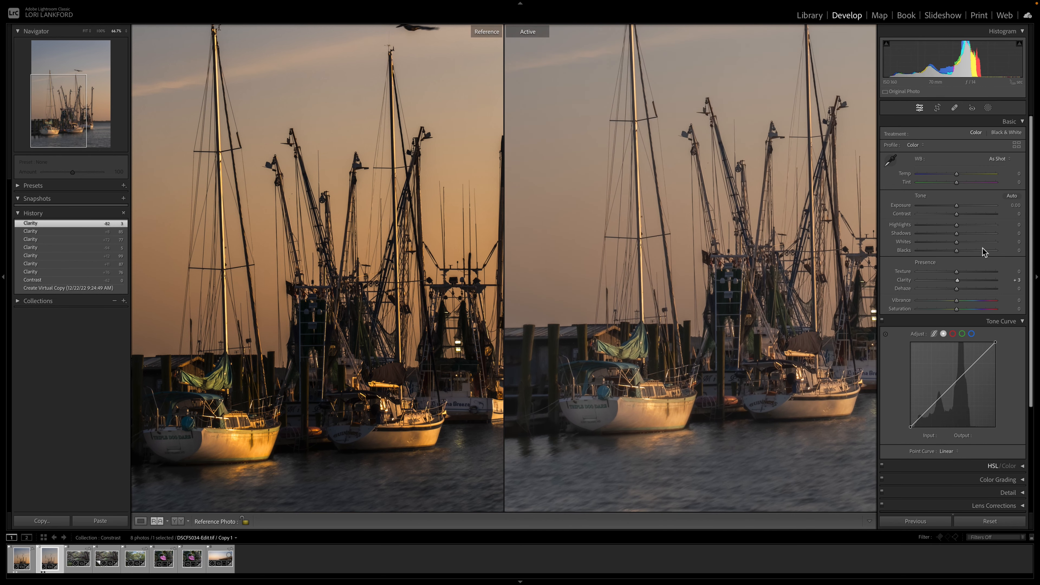
left_click_drag(958, 282, 999, 286)
left_click_drag(799, 387, 756, 405)
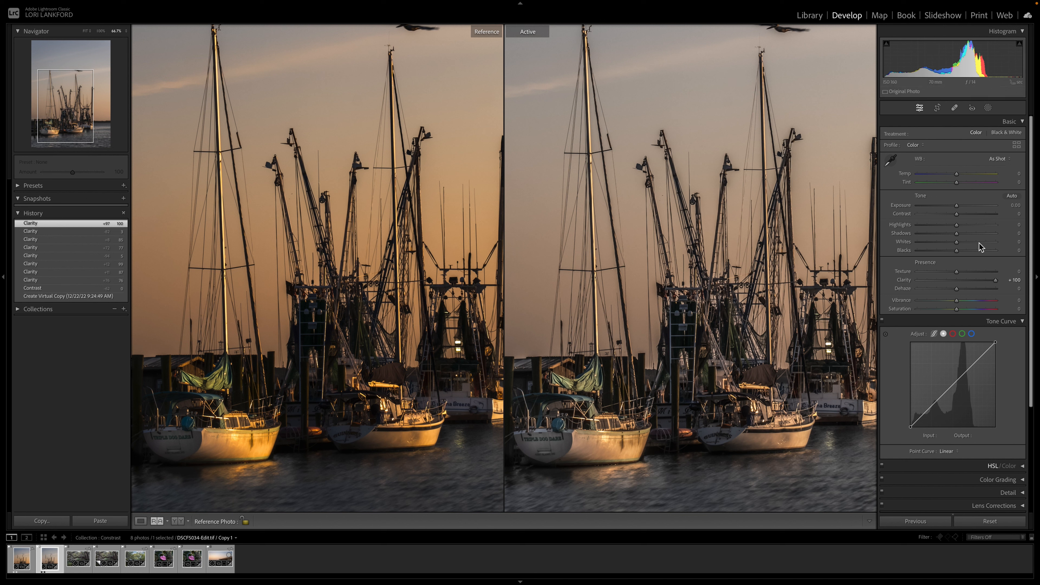
mouse_move(996, 283)
left_mouse_down()
mouse_move(958, 283)
mouse_move(1011, 283)
left_mouse_up()
left_click(958, 280)
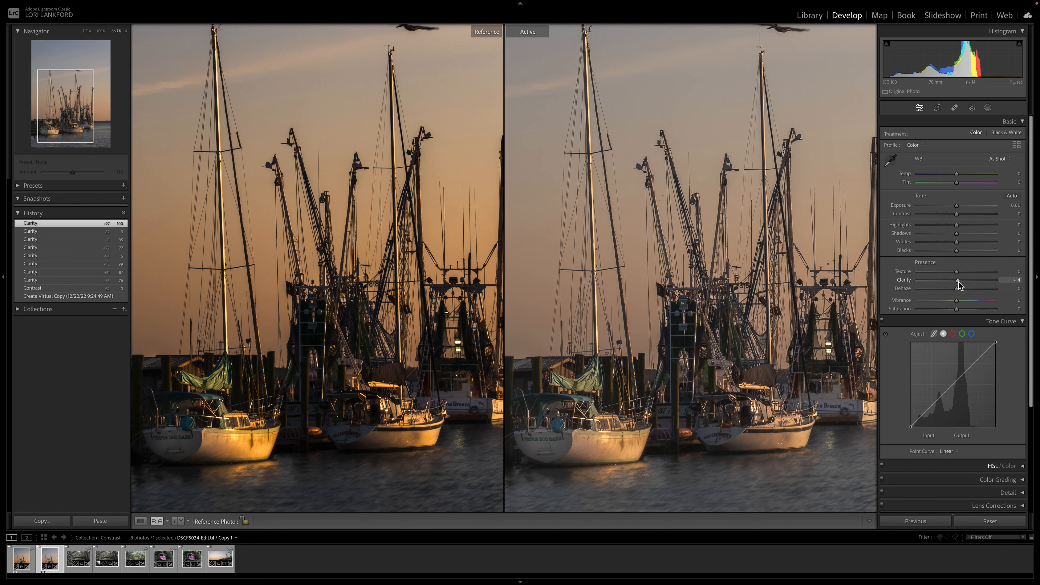
left_click_drag(958, 281, 1000, 282)
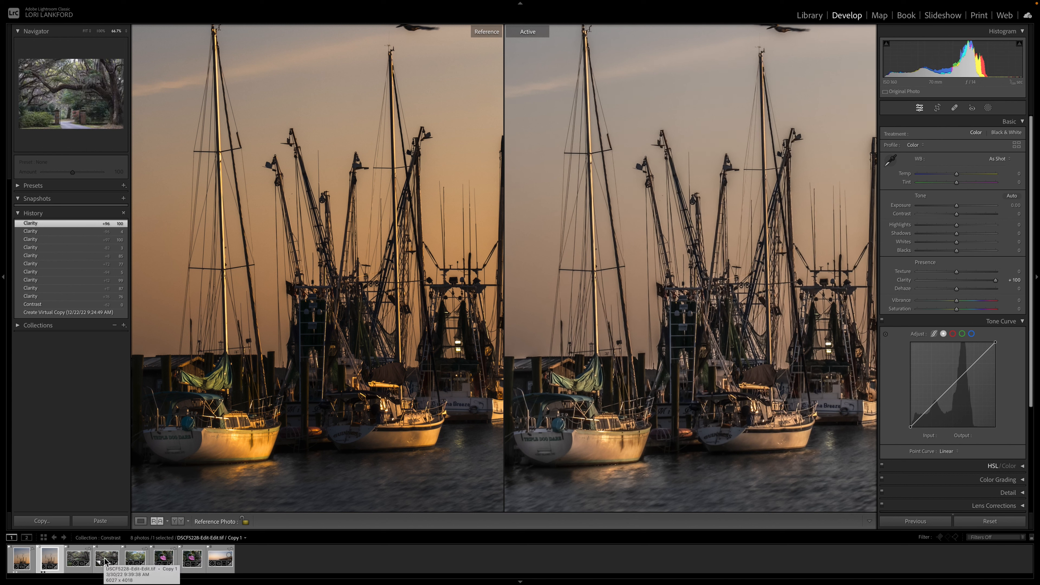
Step: Switch to the virtual copy of the live oak gate photo and revert it to its Create Virtual Copy history state
key("d")
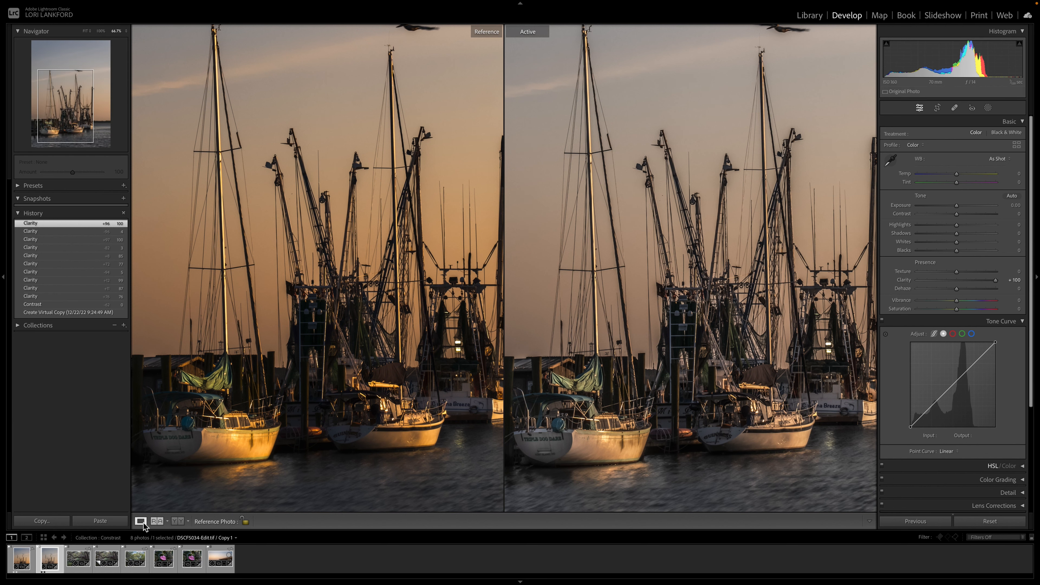
left_click(108, 564)
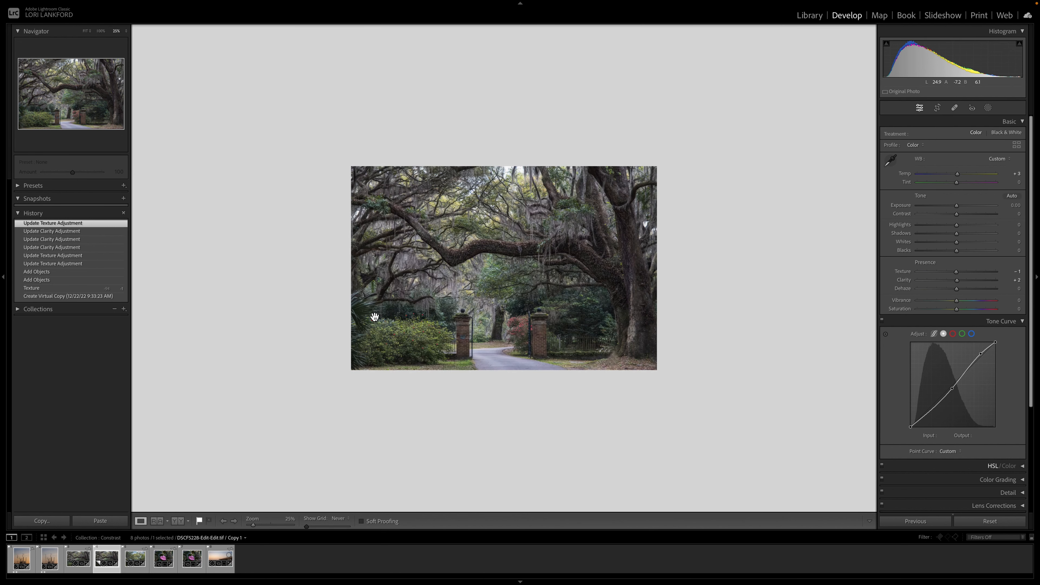
key("ctrl+equal")
key("ctrl+equal")
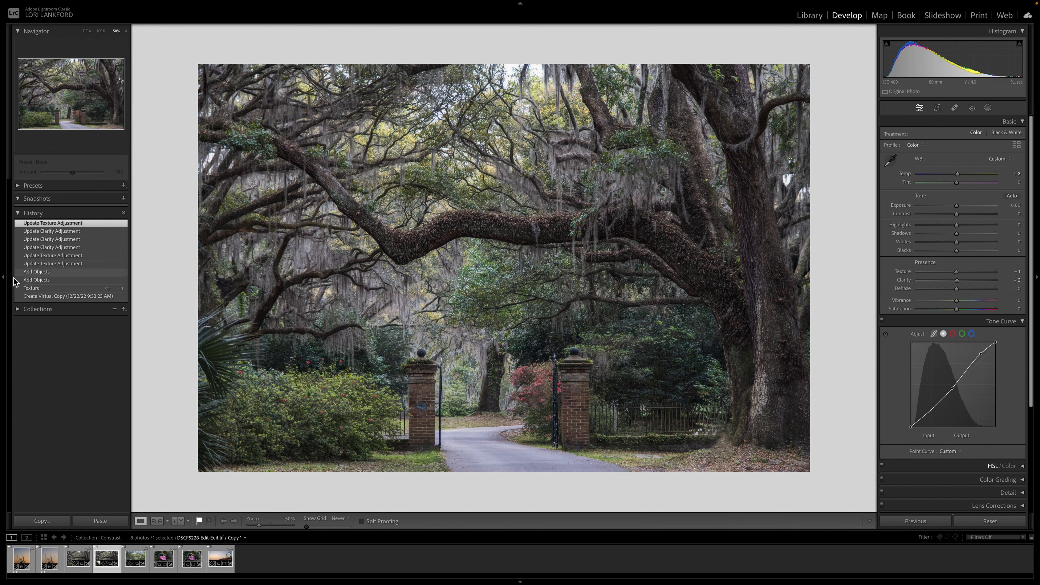
left_click(40, 299)
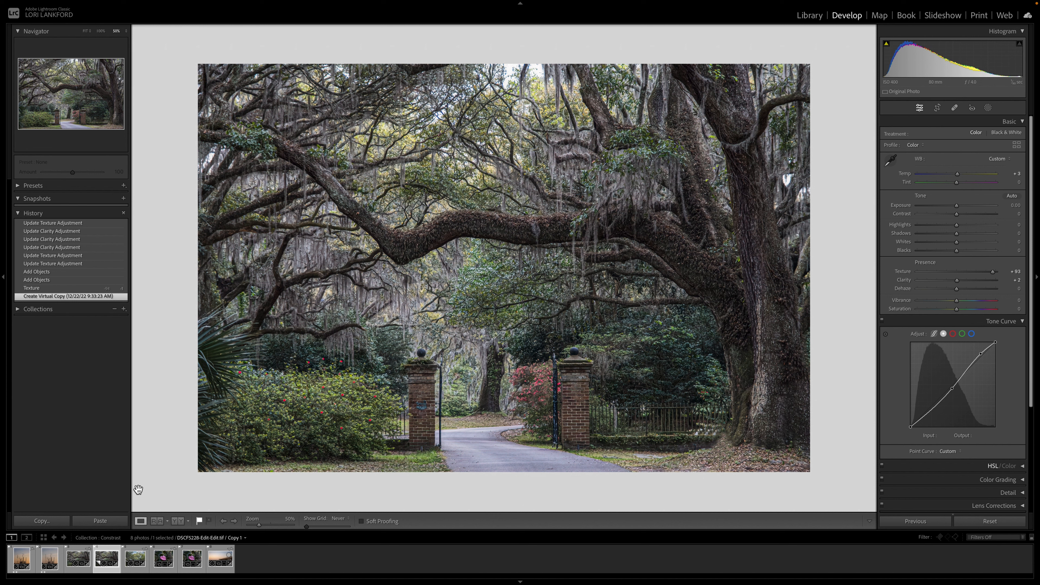
Step: Open the original live oak photo and revert it to the Export - Hard Drive history state
left_click(74, 558)
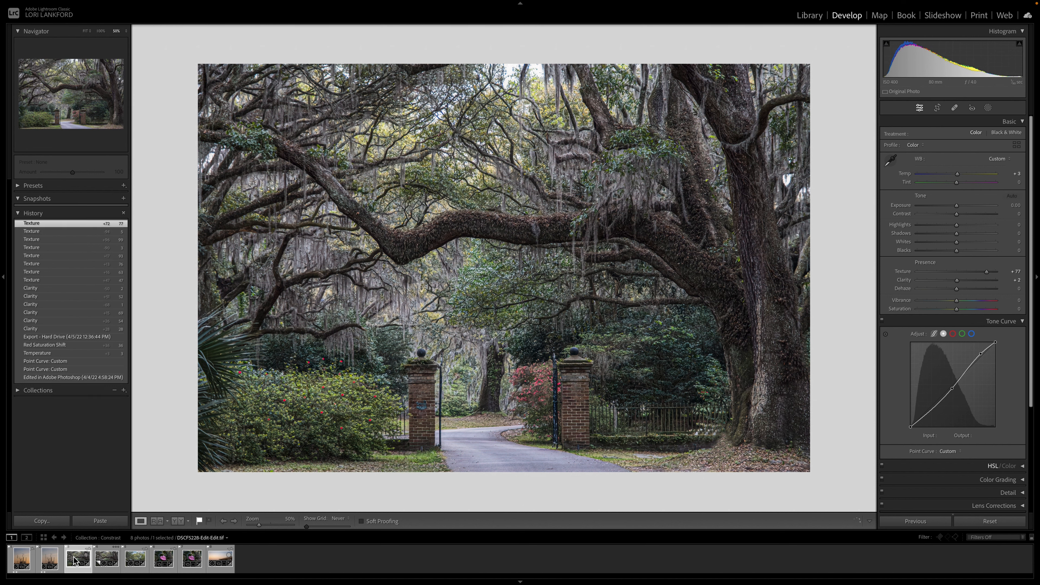
left_click(58, 378)
left_click(49, 352)
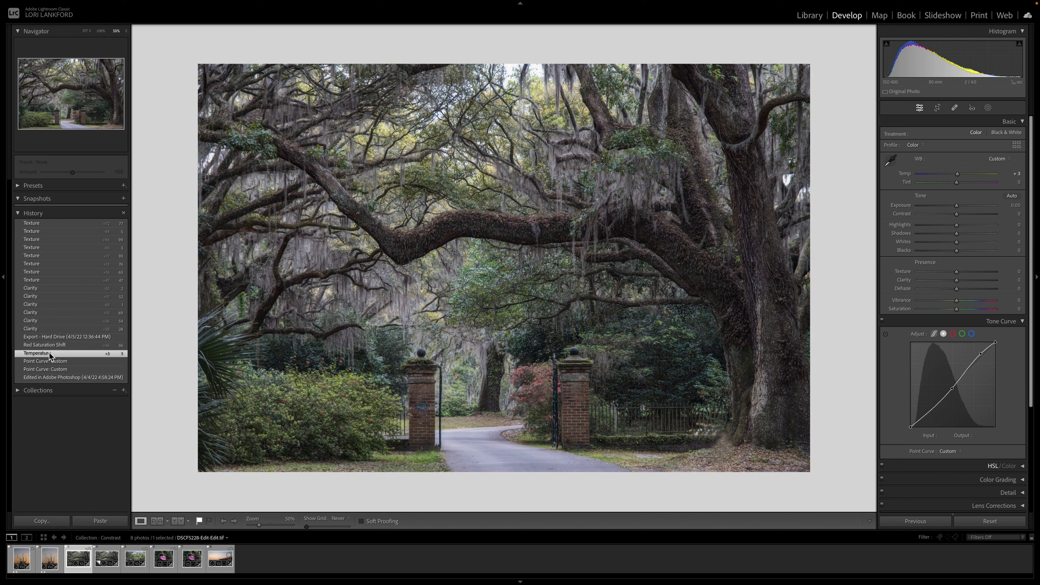
left_click(60, 337)
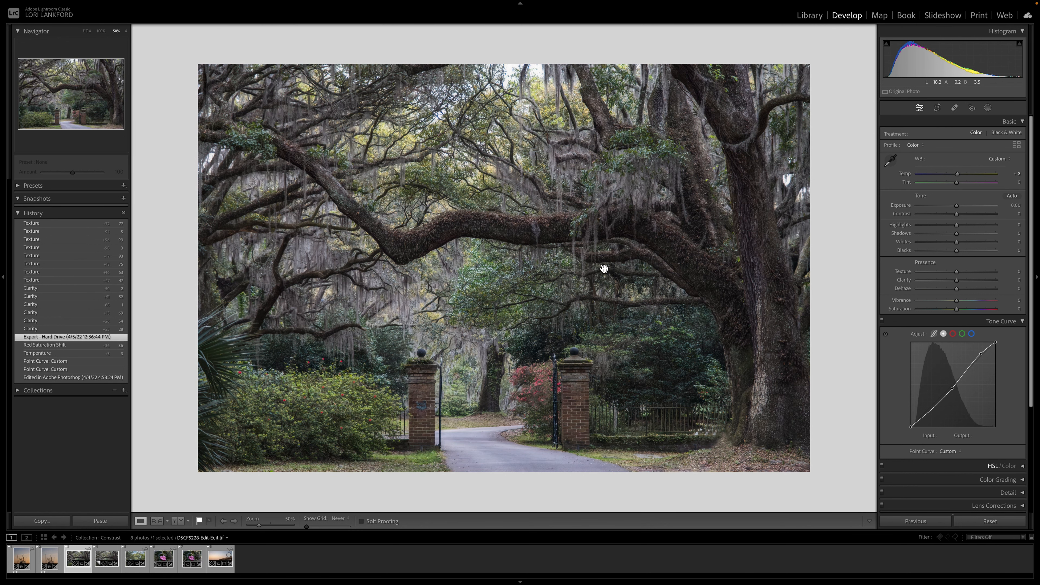
Step: Hide the left panel and raise Texture on the oak photo to +100
key("ctrl+equal")
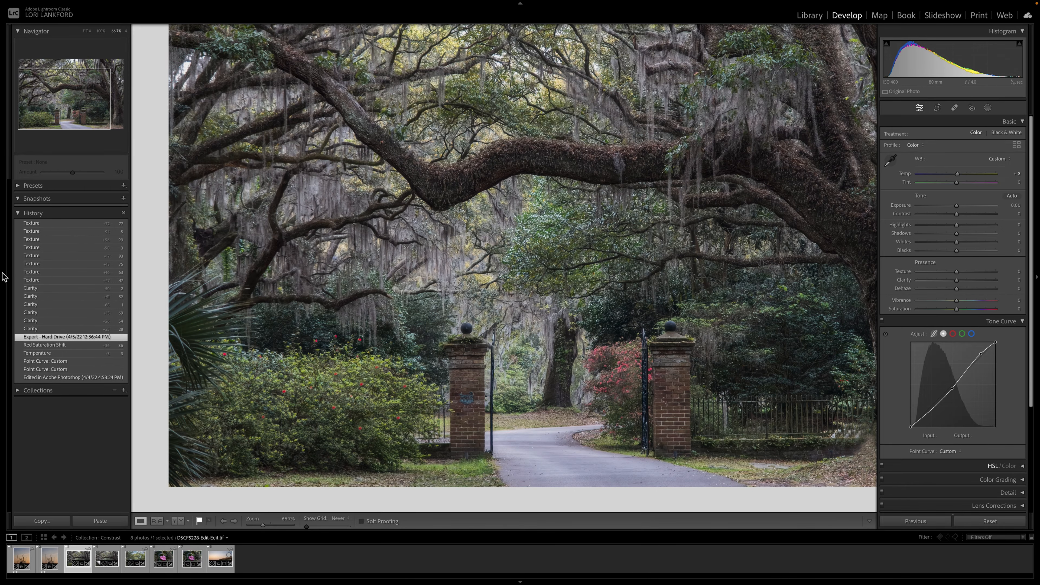
left_click(3, 282)
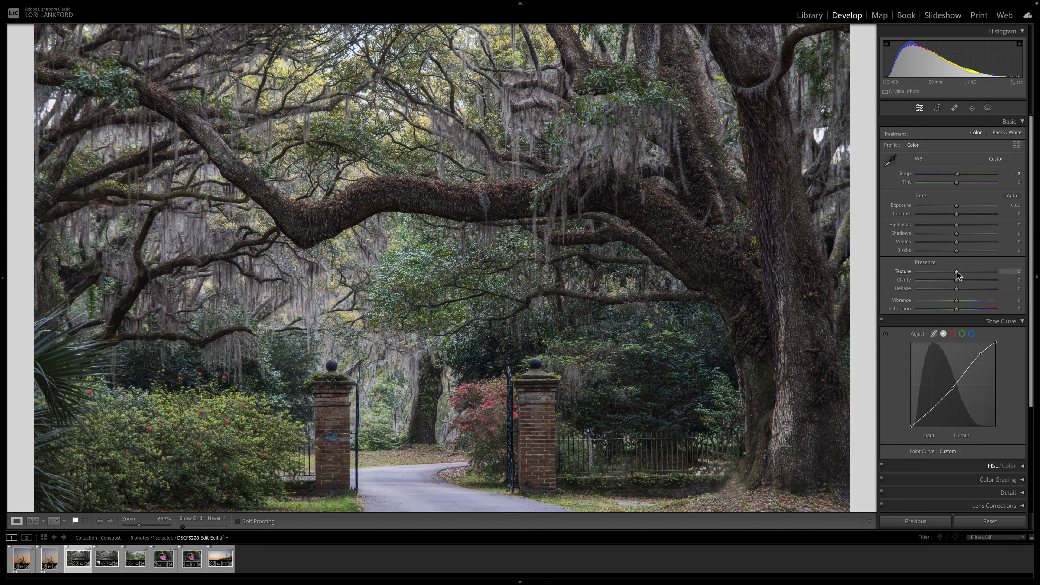
left_click_drag(957, 272, 996, 272)
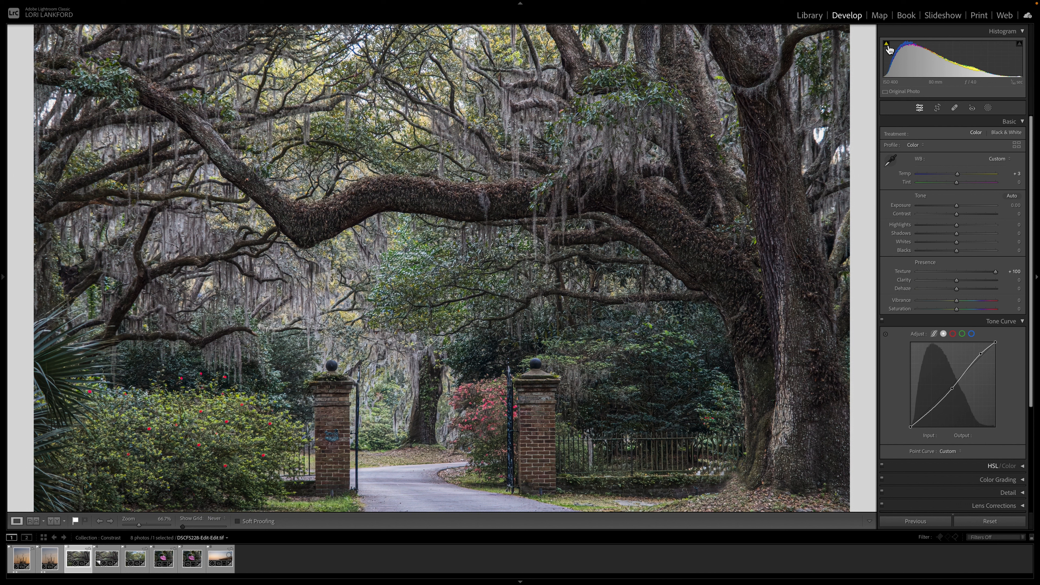
Step: Turn on the shadow clipping warning and set Texture to +96
left_click(886, 44)
mouse_move(996, 272)
left_mouse_down()
mouse_move(954, 271)
mouse_move(996, 273)
left_mouse_up()
left_click(957, 272)
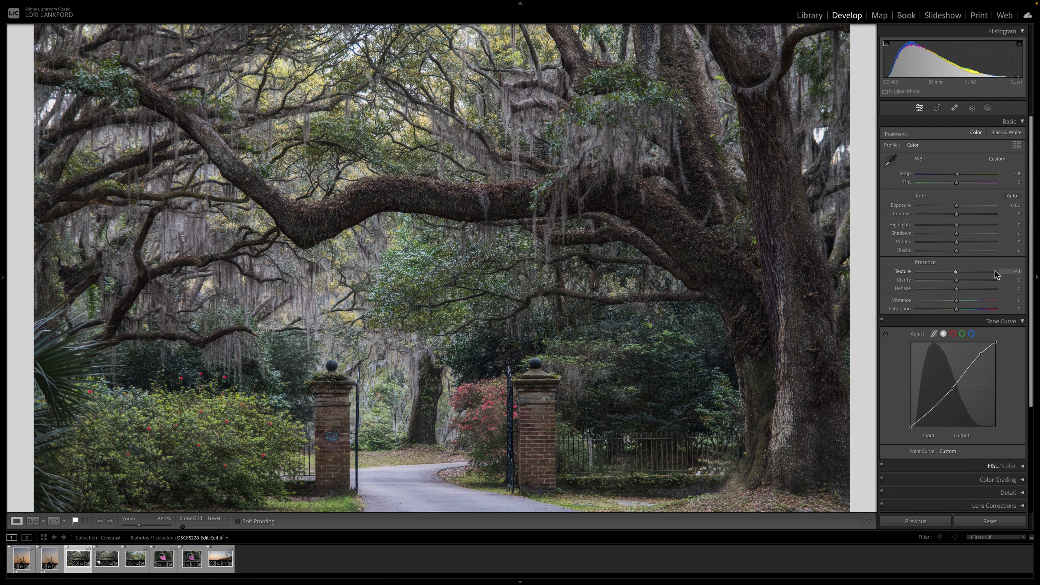
left_click(995, 271)
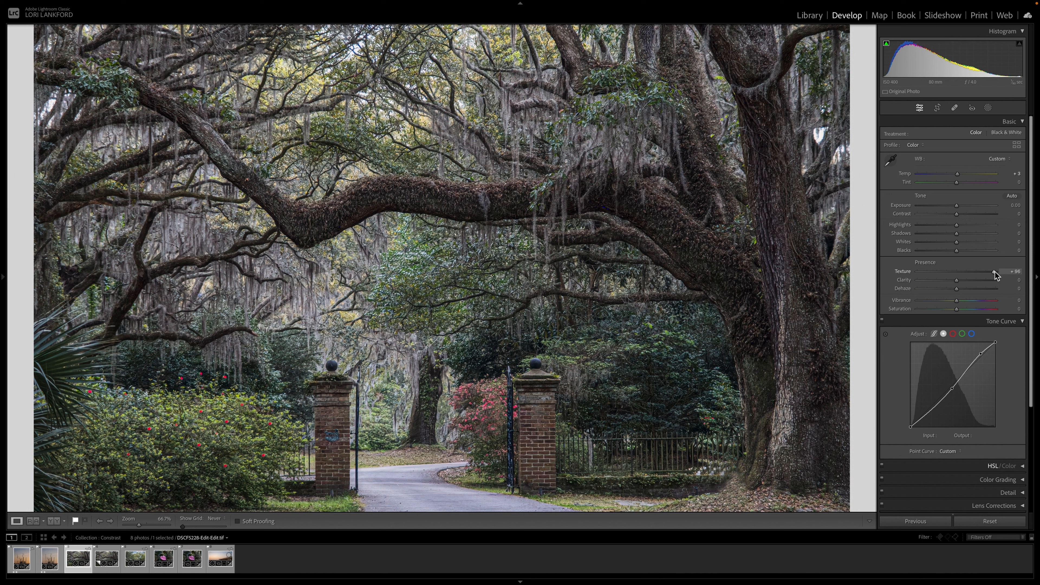
Step: Open Reference view and set the original oak photo as the reference beside the virtual copy
left_click(815, 18)
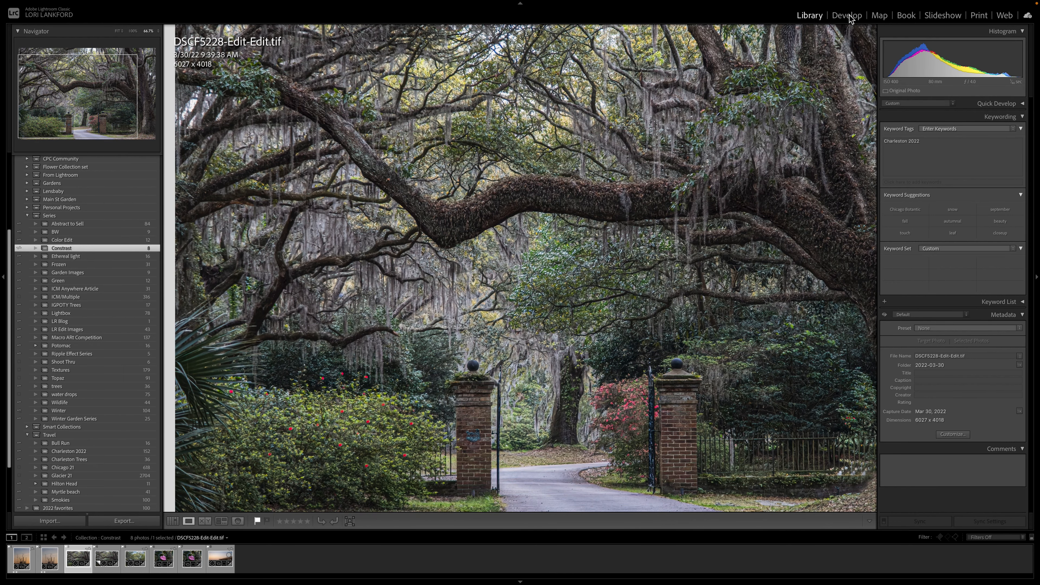
left_click(847, 16)
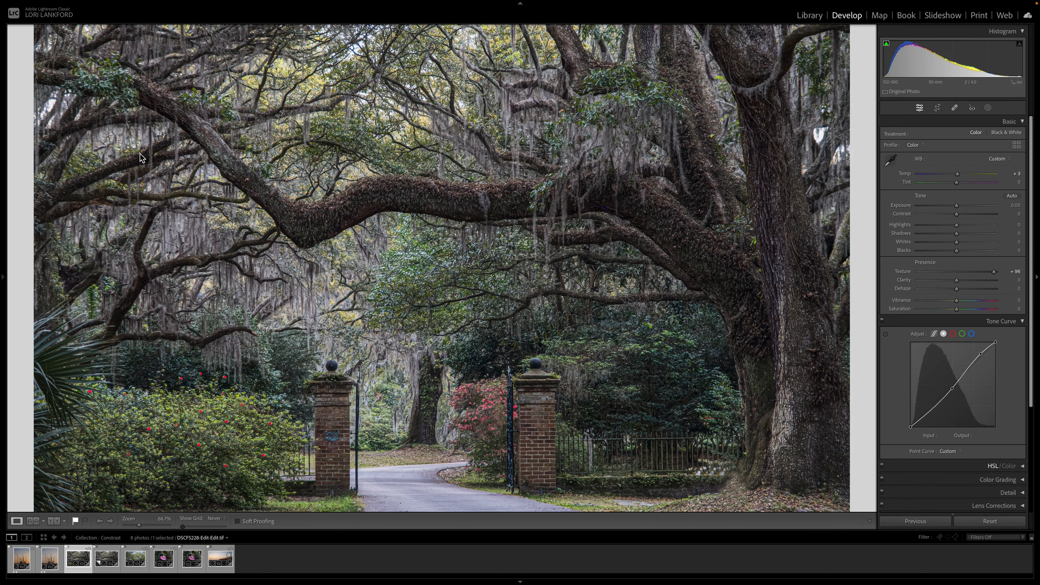
left_click(33, 521)
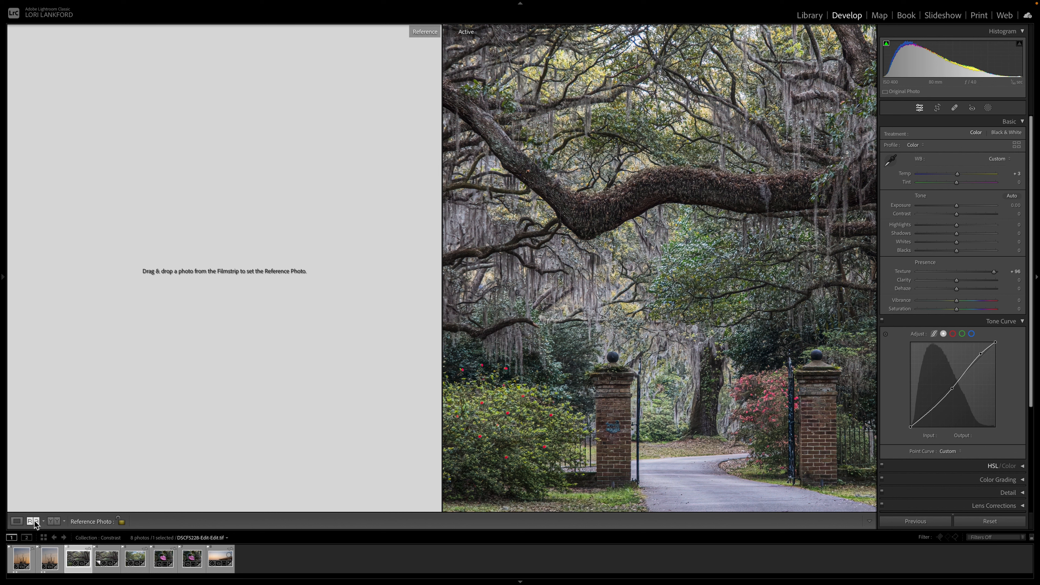
left_click(109, 560)
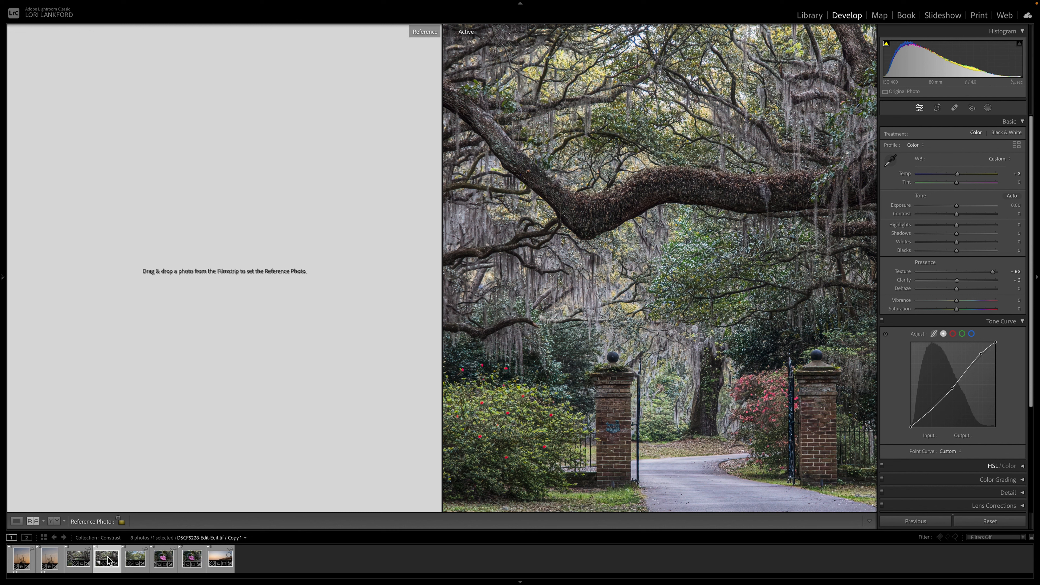
left_click_drag(72, 563, 133, 374)
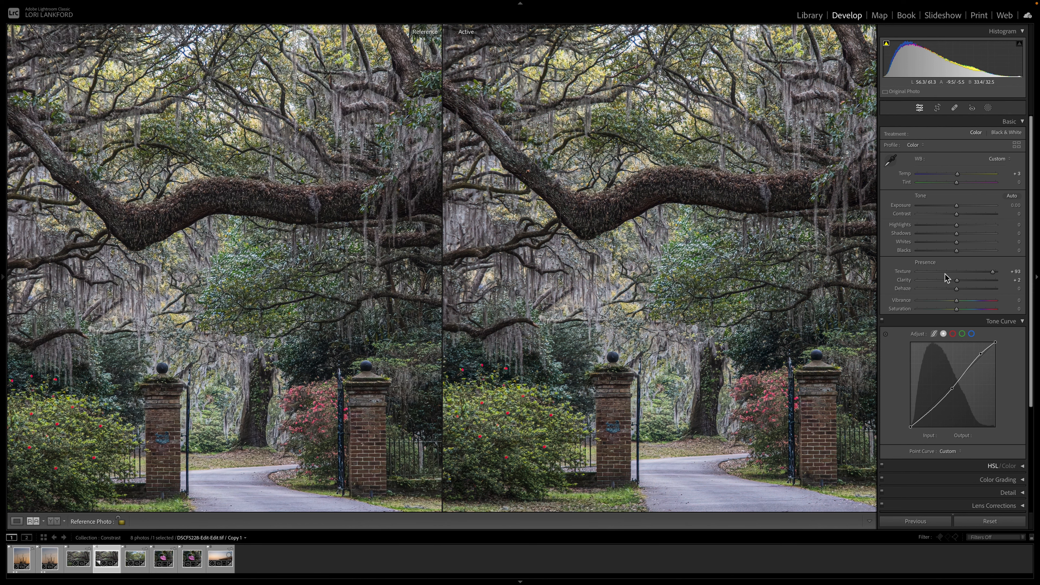
Step: Set the virtual copy's Texture to +4 and compare it against the reference up close
left_click(958, 272)
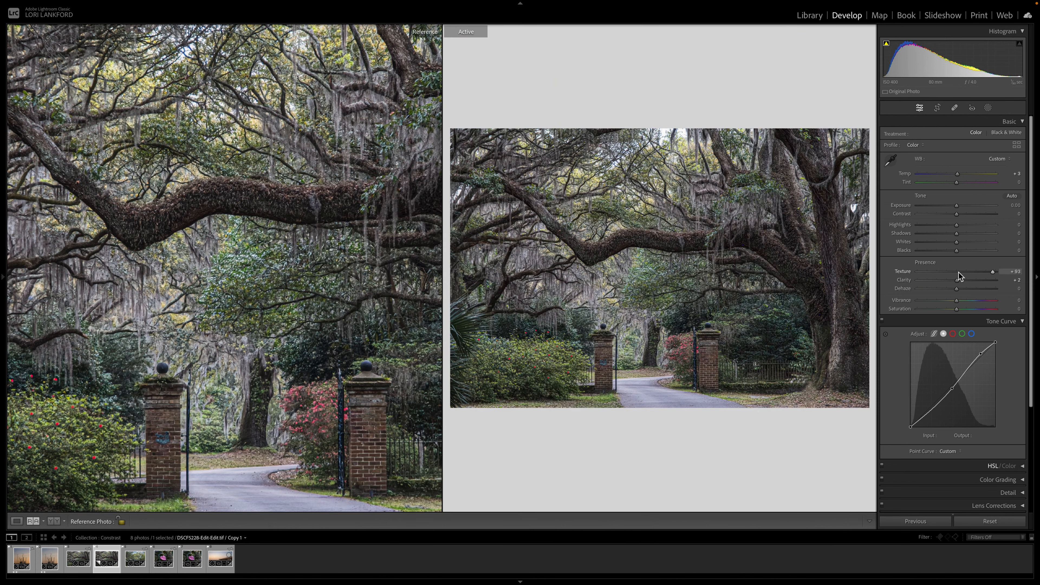
left_click(717, 271)
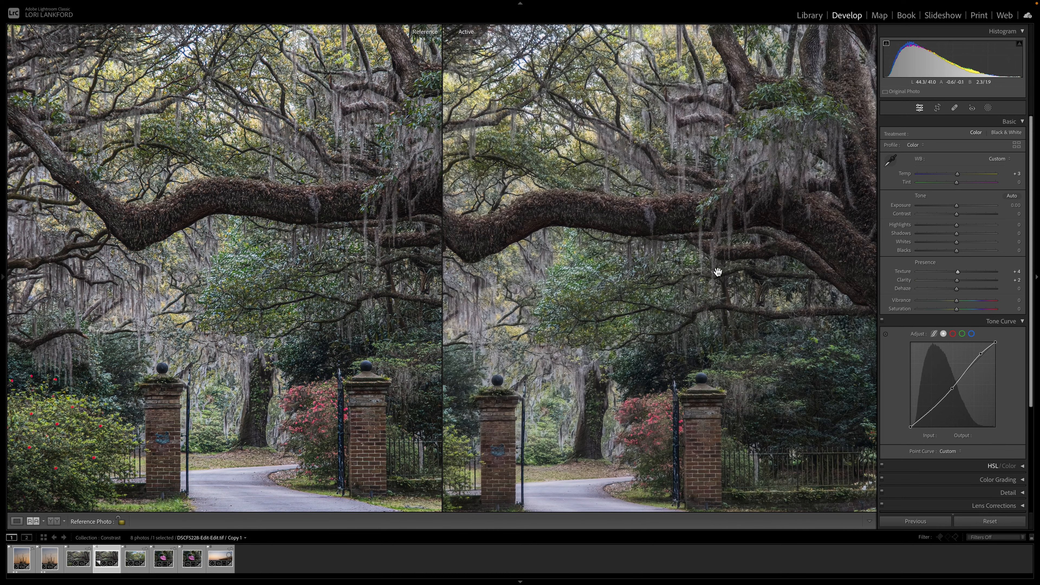
left_click_drag(781, 261, 793, 261)
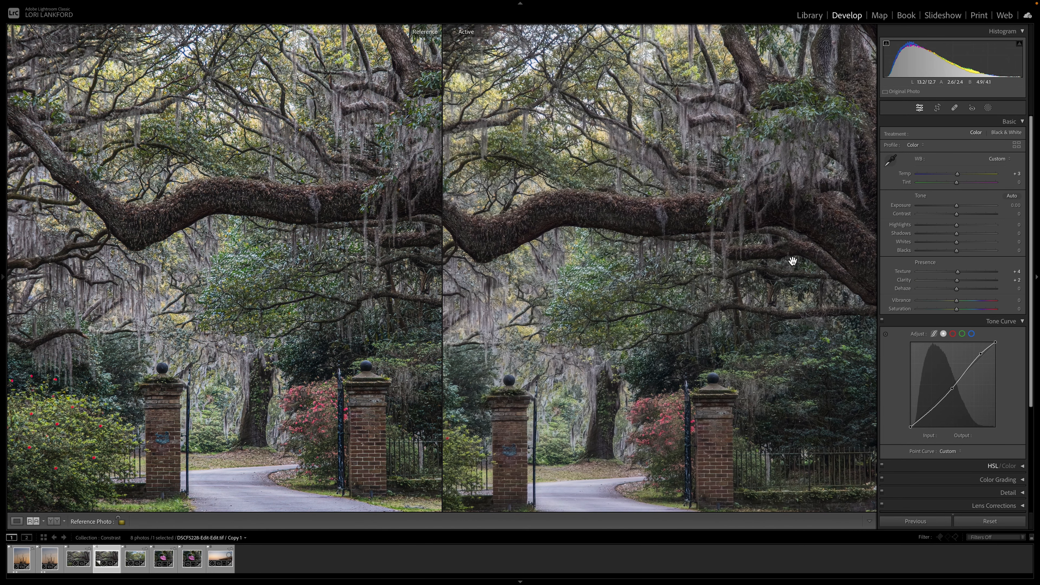
Step: Raise the oak virtual copy's Clarity to +78 and pan around it to compare against the reference
left_click_drag(957, 281, 987, 284)
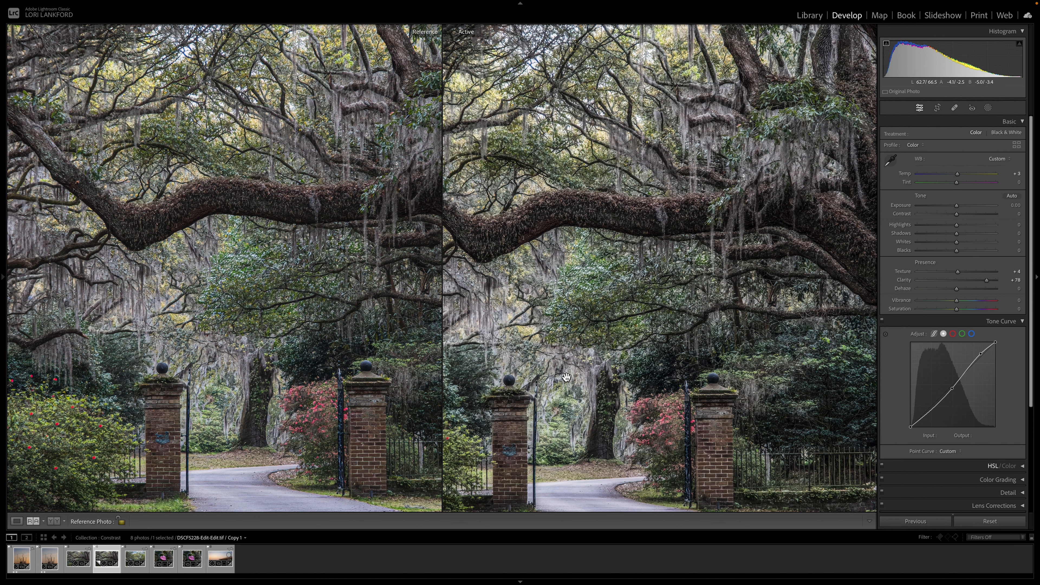
scroll(566, 377, "left", 4)
scroll(566, 377, "left", 2)
scroll(566, 377, "down", 2)
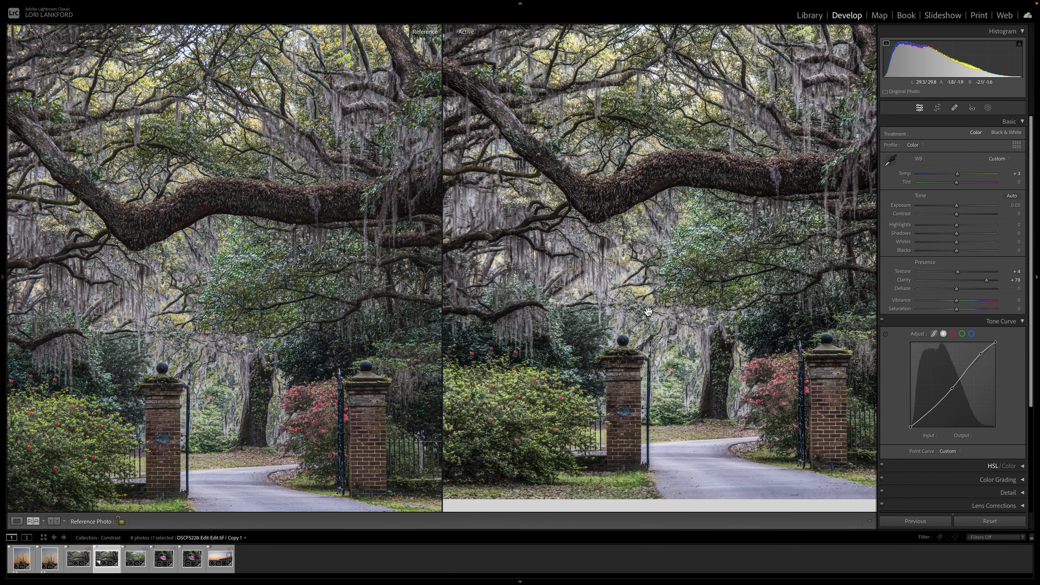
scroll(664, 312, "up", 2)
scroll(664, 311, "right", 1)
scroll(664, 312, "right", 2)
scroll(663, 311, "up", 1)
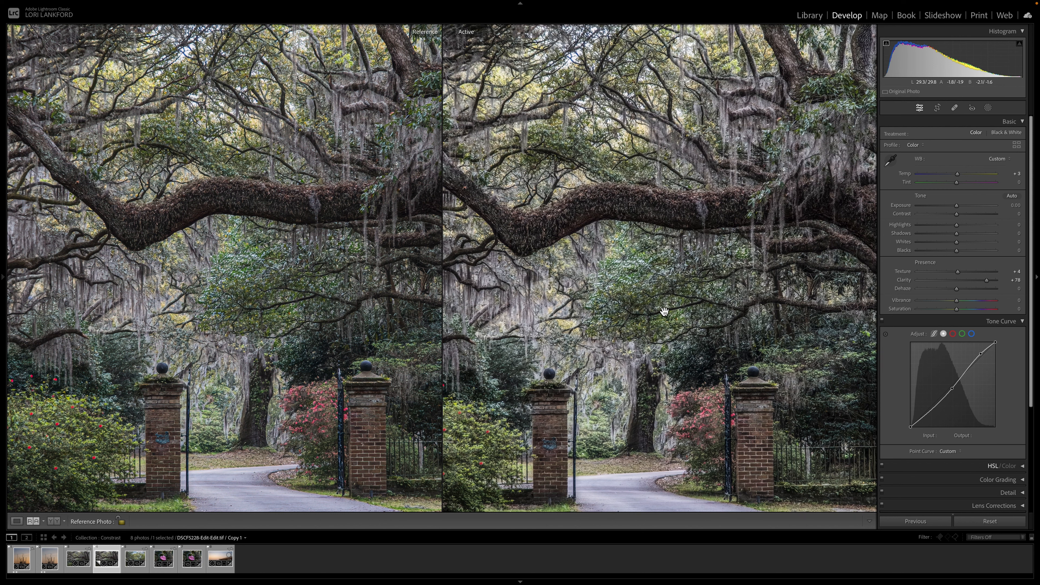
scroll(664, 311, "left", 2)
scroll(664, 311, "right", 2)
scroll(664, 311, "up", 1)
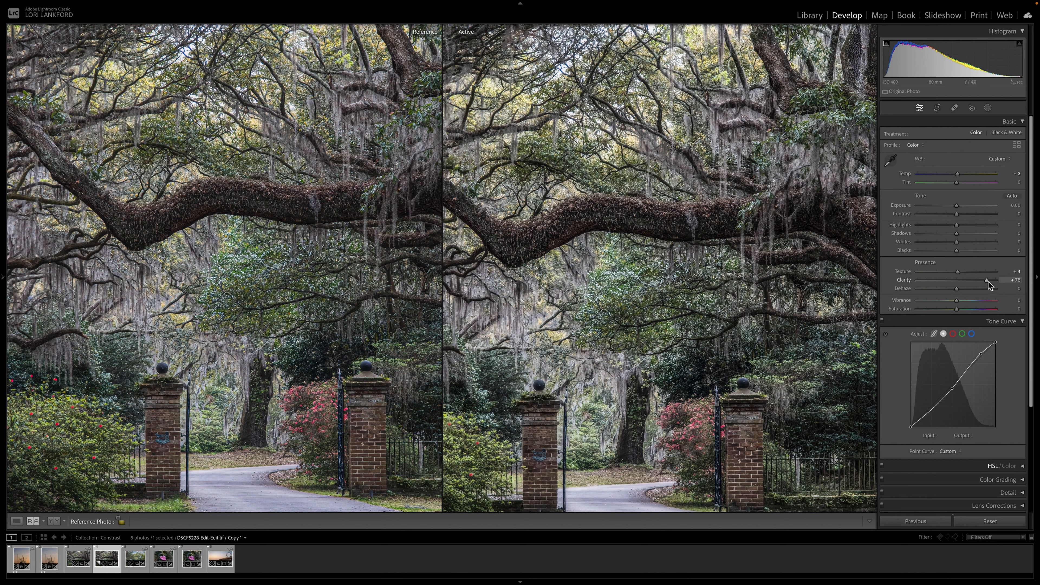
Step: Lower the virtual copy's Clarity to +8 and try raising Contrast to +94 before resetting it
left_click_drag(987, 281, 960, 285)
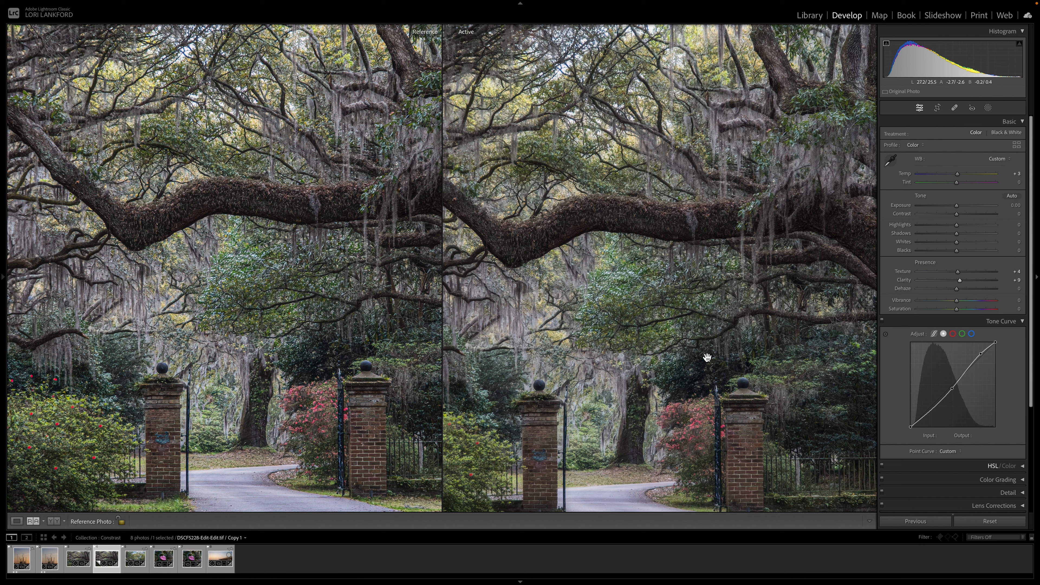
left_click_drag(957, 215, 993, 217)
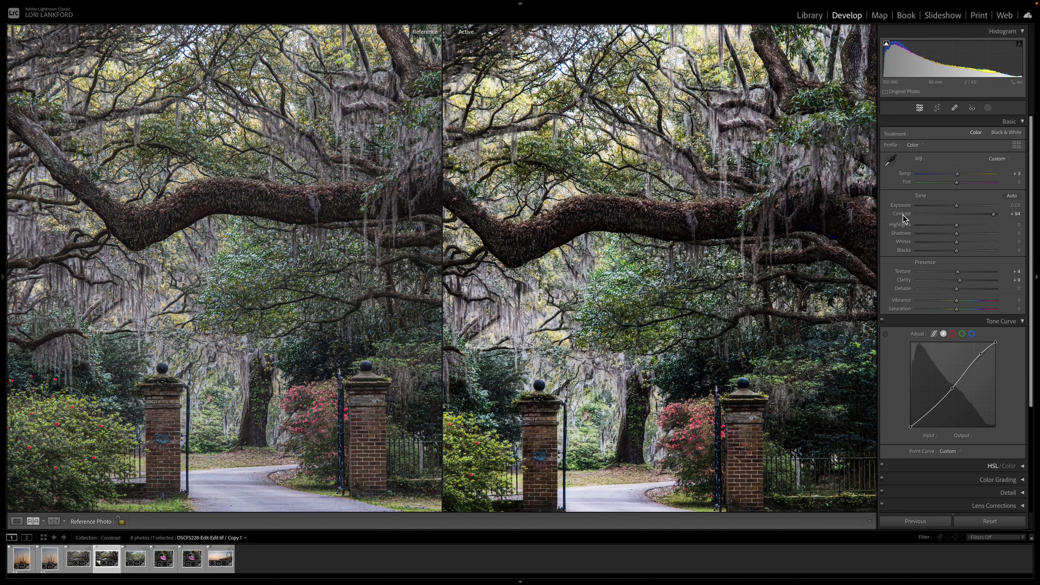
left_click(957, 214)
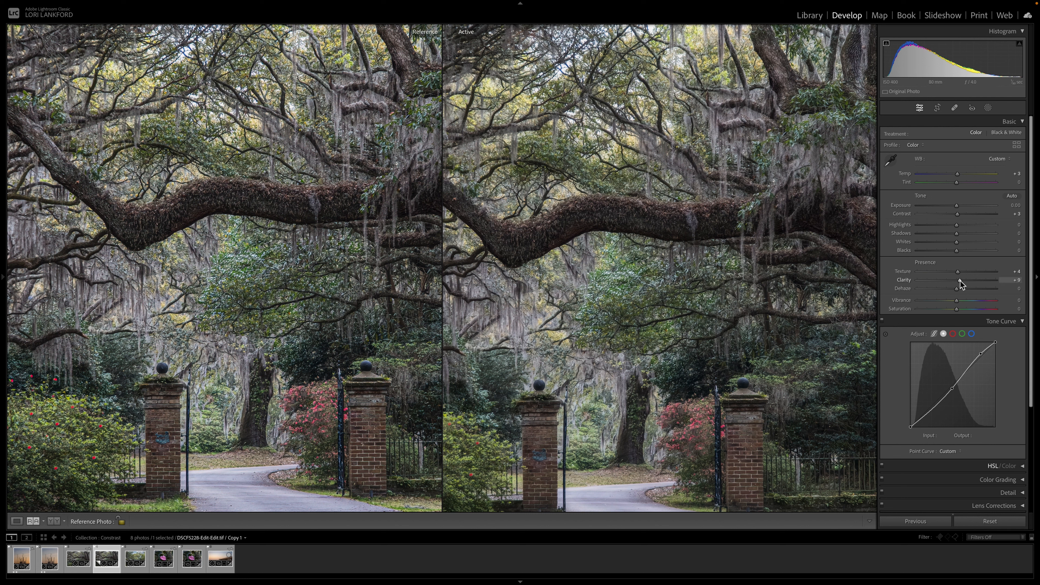
Step: Push the virtual copy's Clarity to +100, then reset it
left_click_drag(958, 282, 999, 282)
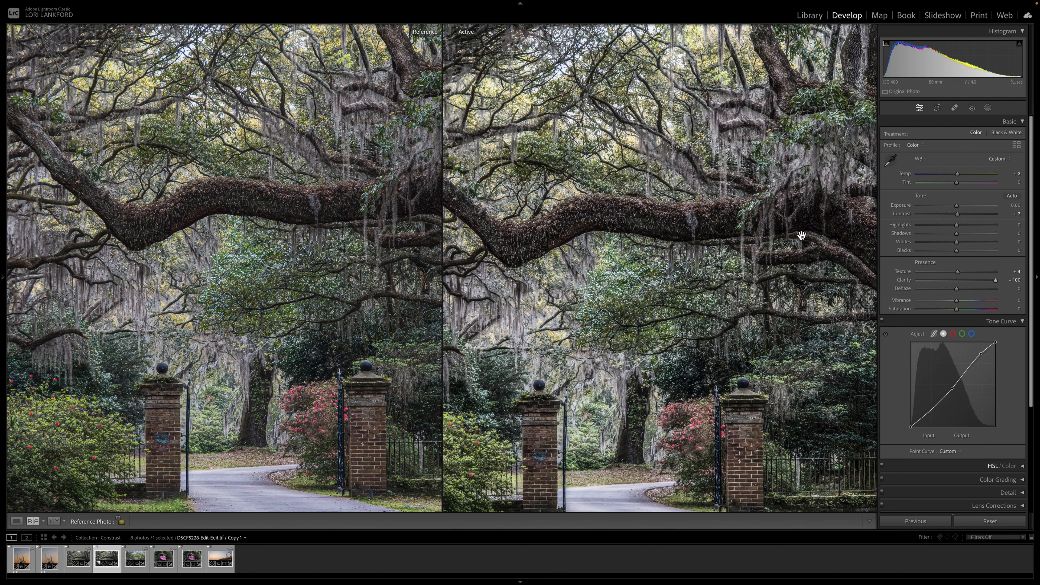
left_click(959, 282)
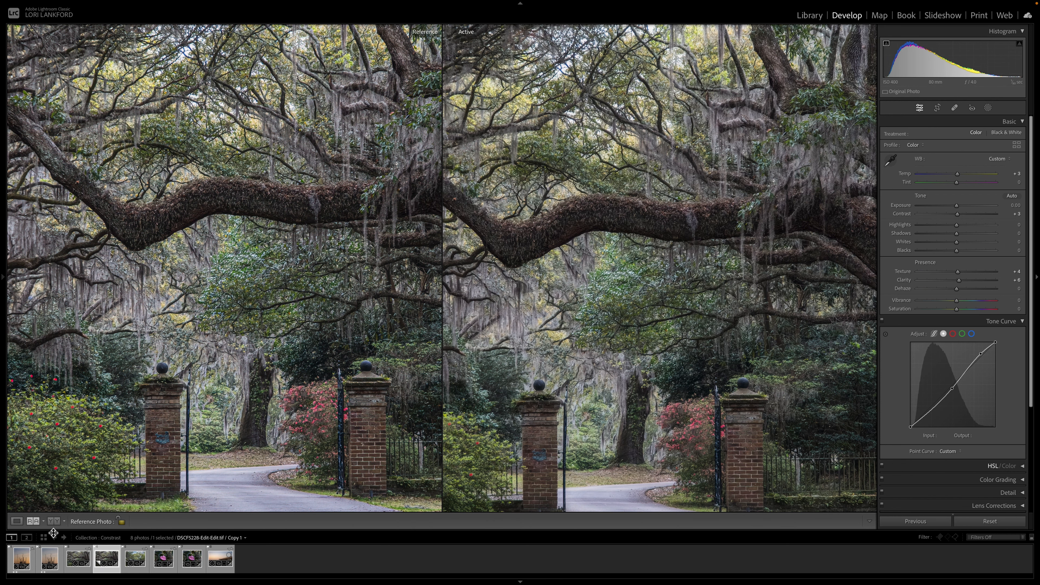
Step: Switch to single view, open the camellia virtual copy and set its Clarity to +100
left_click(16, 521)
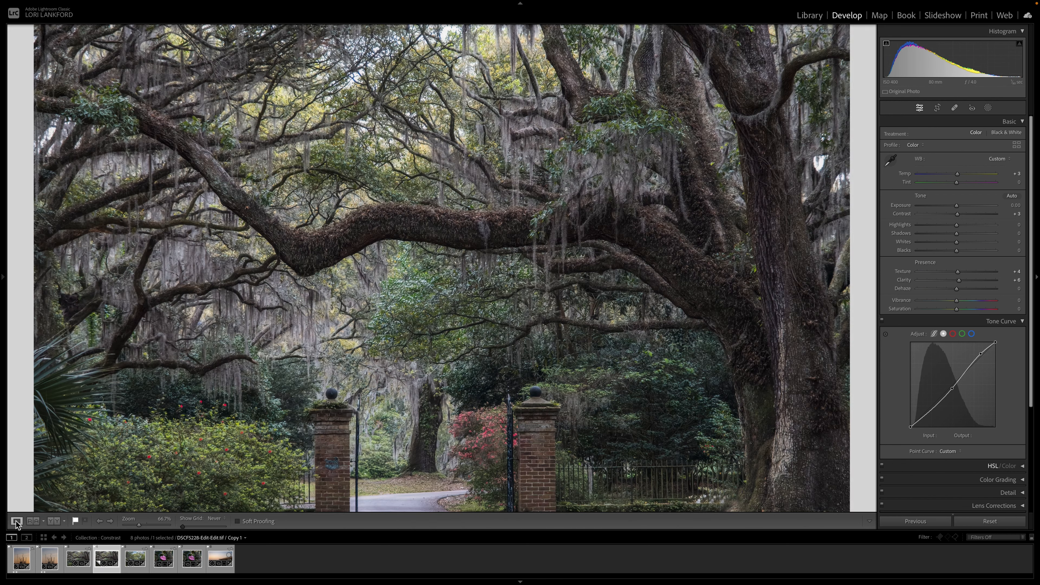
left_click(194, 561)
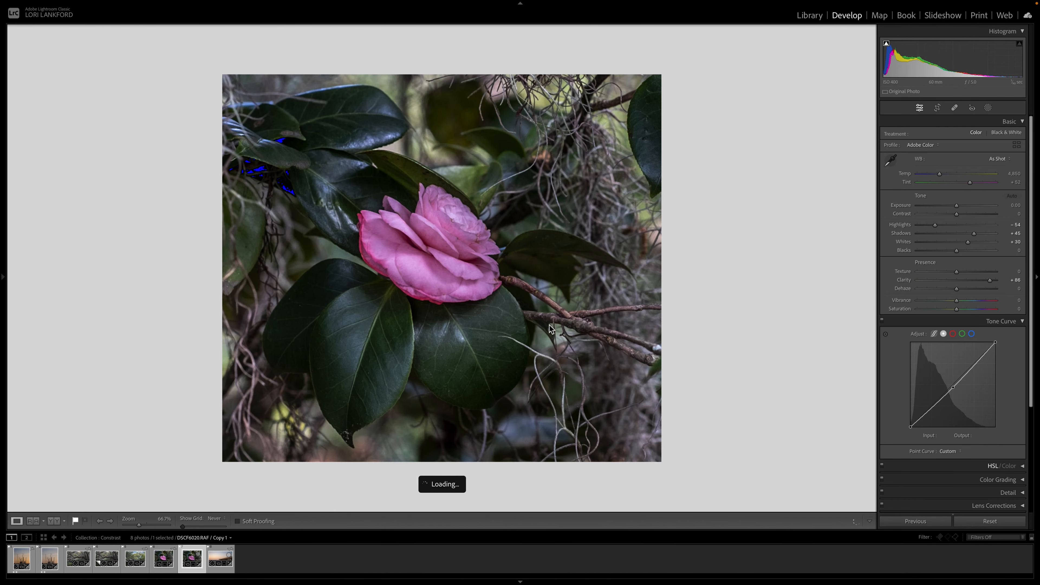
left_click_drag(991, 283, 958, 284)
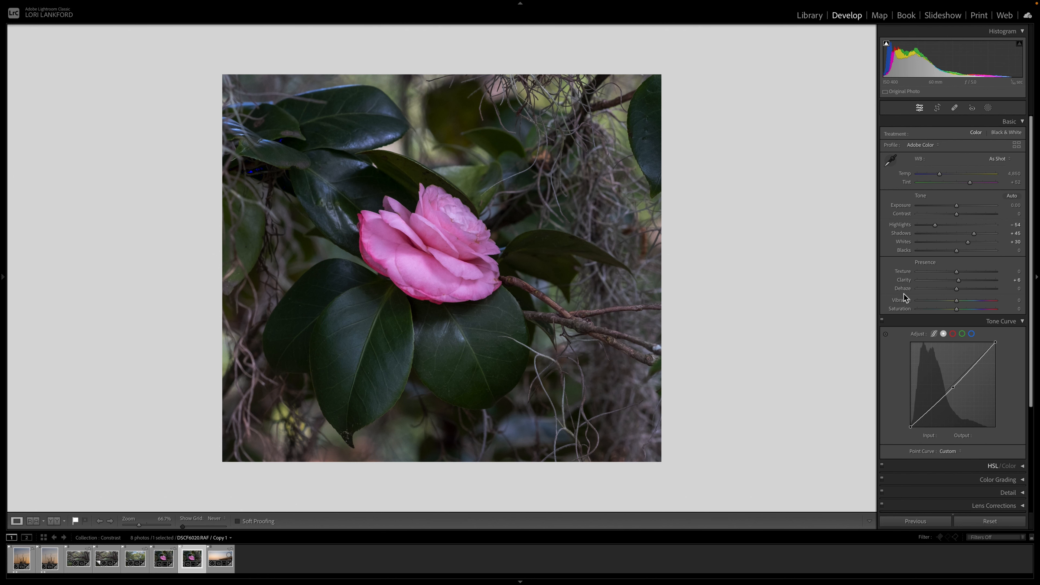
left_click(959, 281)
left_click_drag(961, 284, 991, 282)
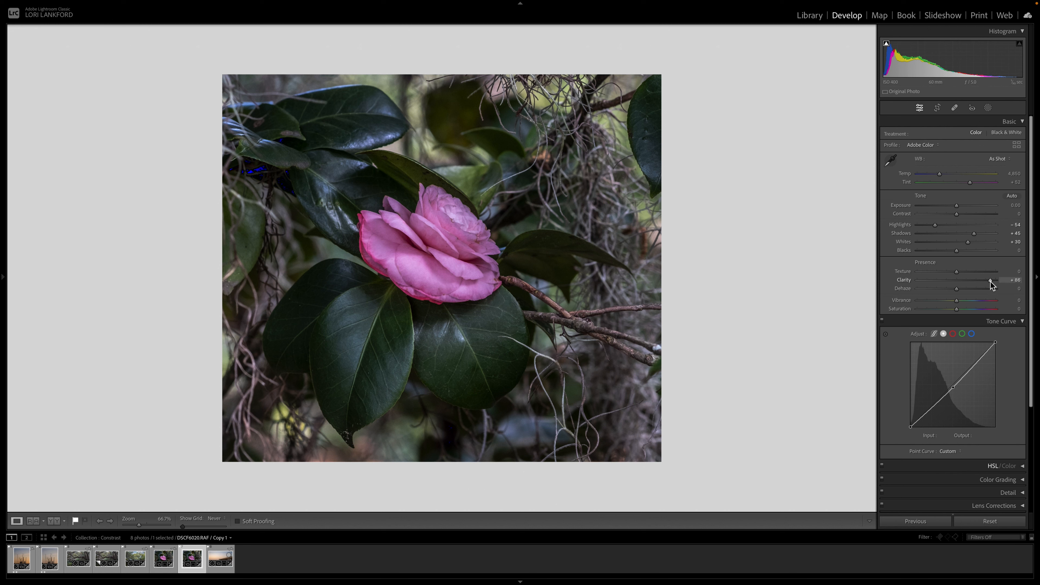
mouse_move(990, 281)
left_mouse_down()
mouse_move(954, 284)
mouse_move(998, 287)
left_mouse_up()
Step: Open the original camellia photo in Reference view with the +100 Clarity copy set as the reference
left_click(34, 521)
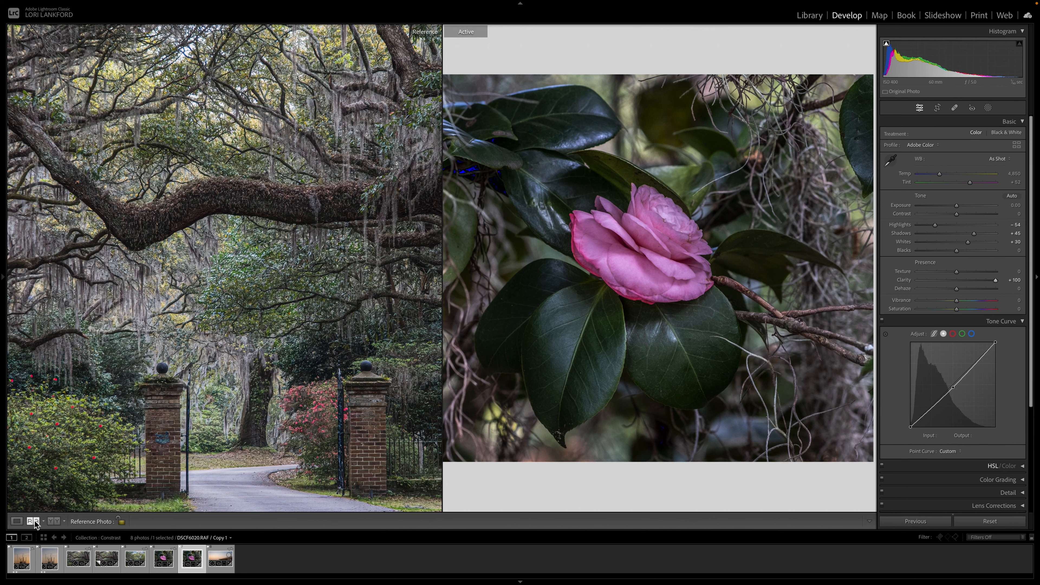
left_click(15, 523)
left_click(162, 560)
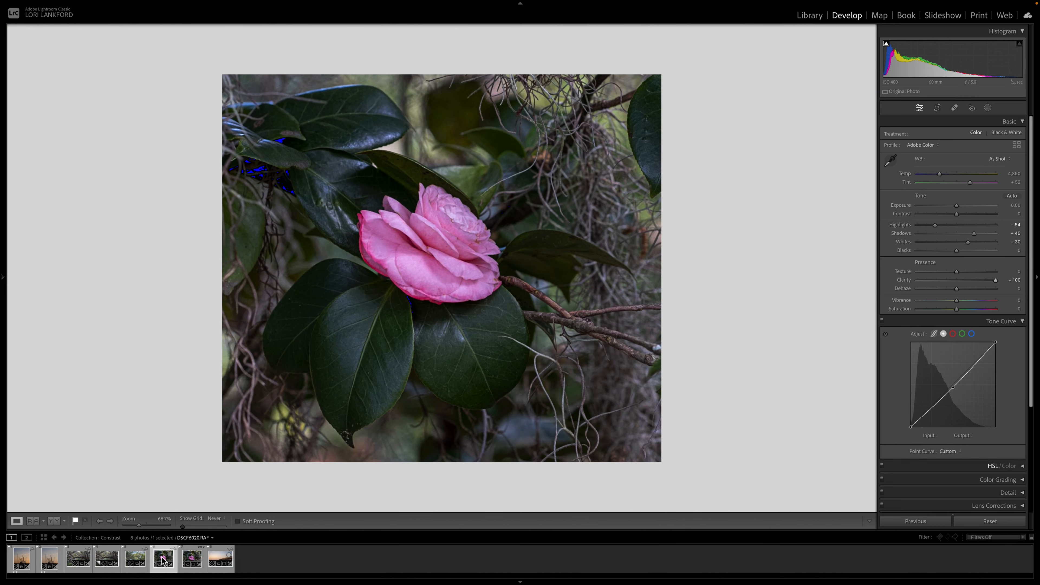
left_click(33, 521)
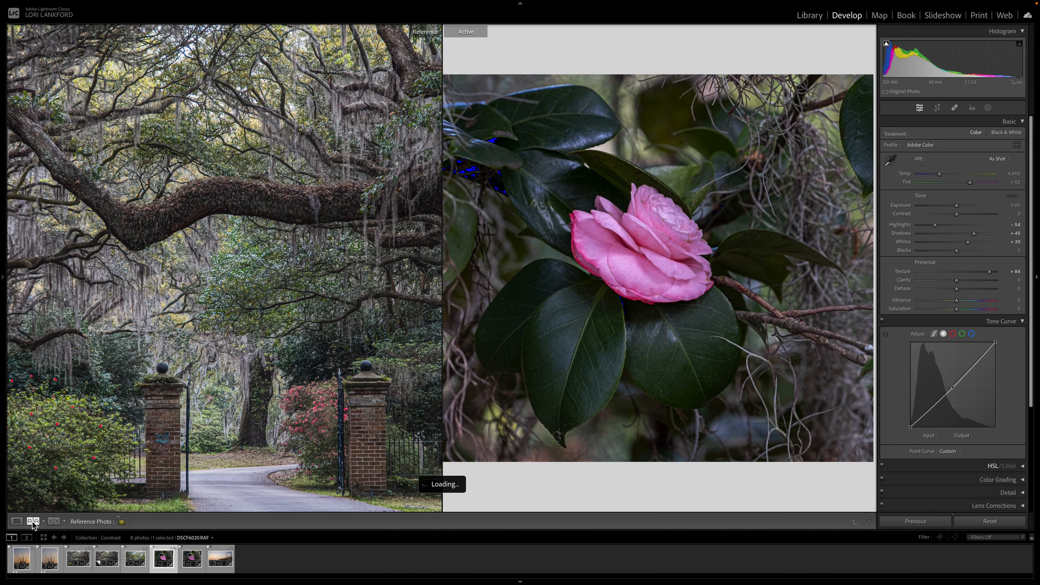
left_click_drag(191, 558, 202, 387)
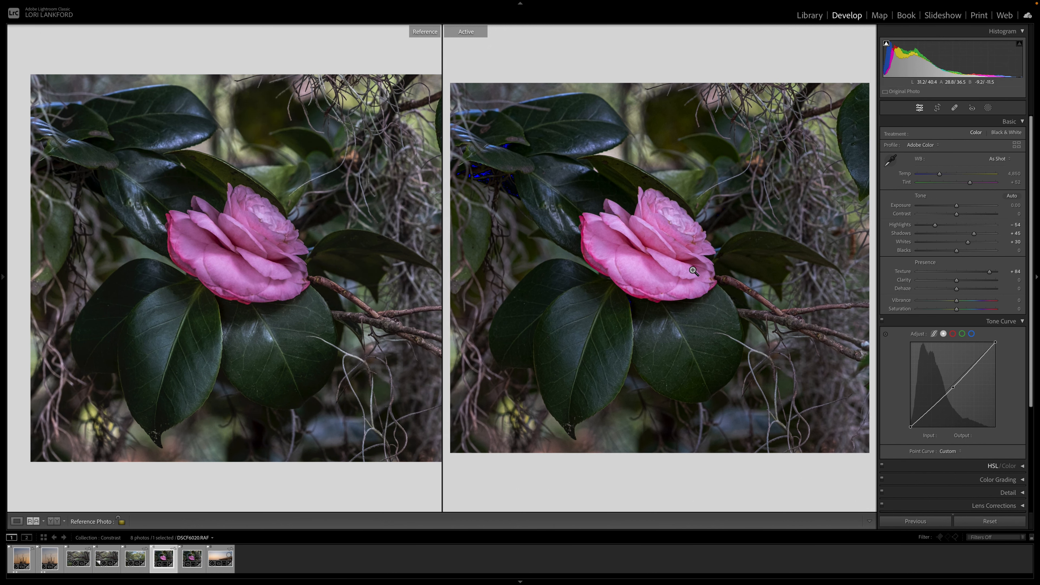
Step: Experiment with Texture and Blacks on the camellia, ending at Texture +2 and Blacks +8
left_click(693, 271)
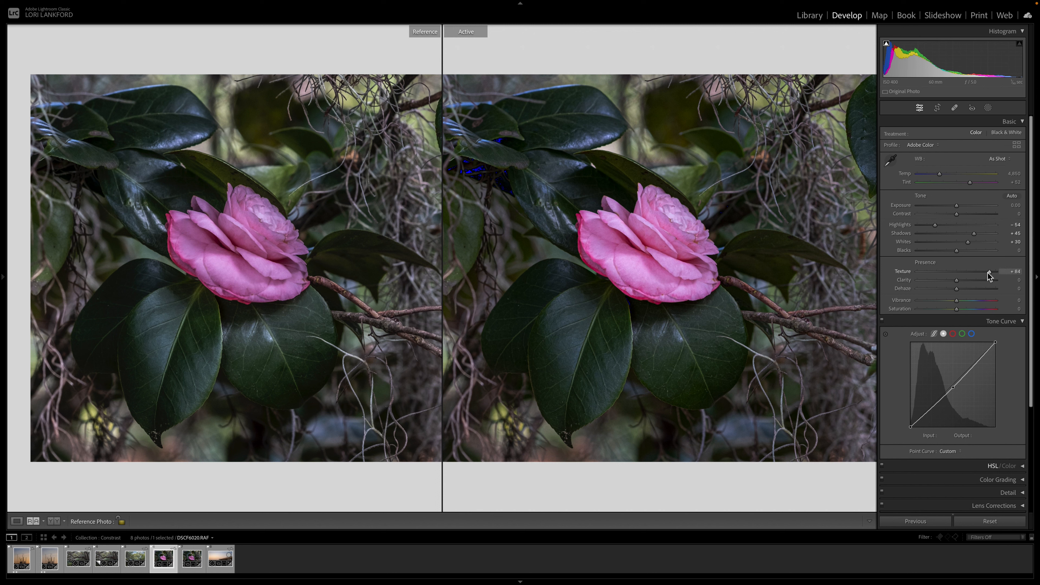
left_click_drag(990, 275, 995, 276)
mouse_move(958, 255)
left_mouse_down()
mouse_move(969, 255)
mouse_move(959, 254)
left_mouse_up()
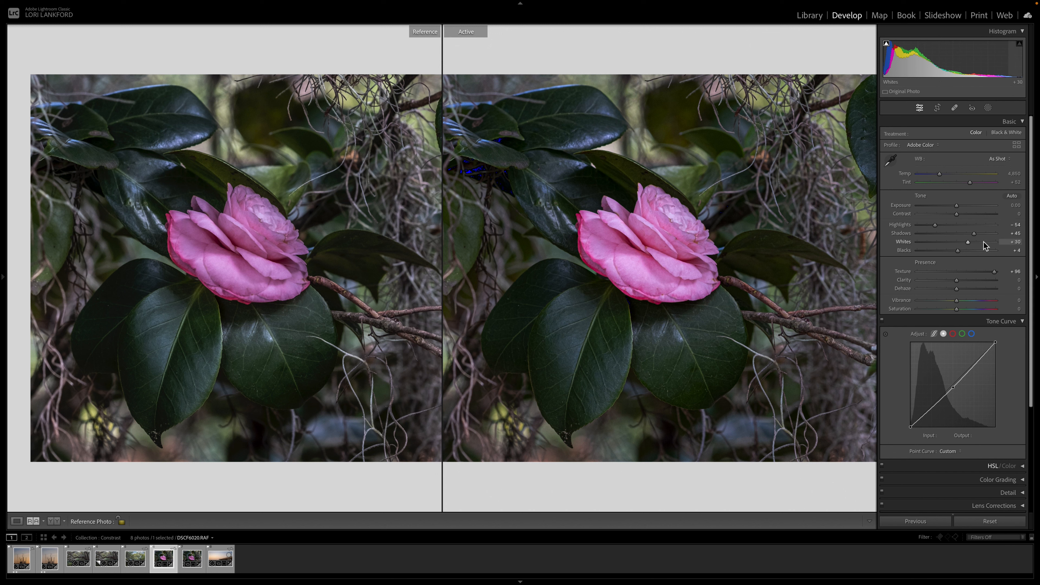
left_click_drag(957, 251, 969, 251)
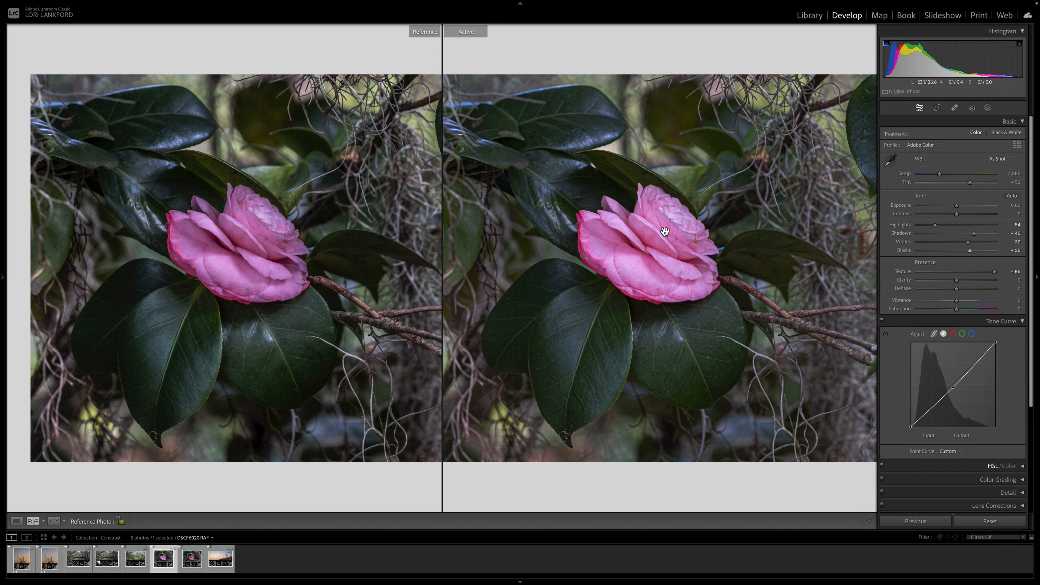
left_click_drag(995, 273, 996, 272)
left_click_drag(970, 250, 960, 250)
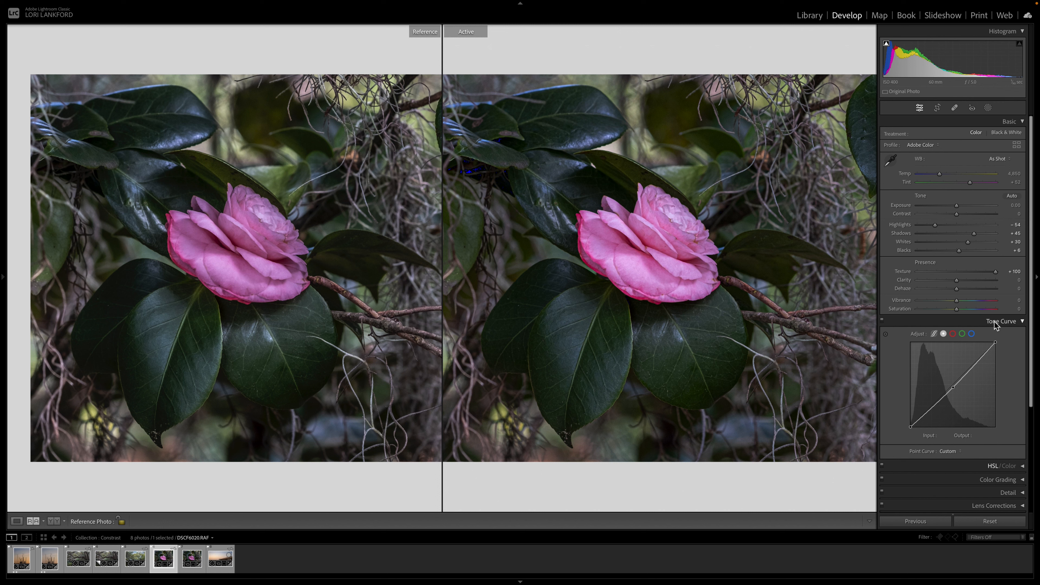
left_click_drag(995, 271, 958, 271)
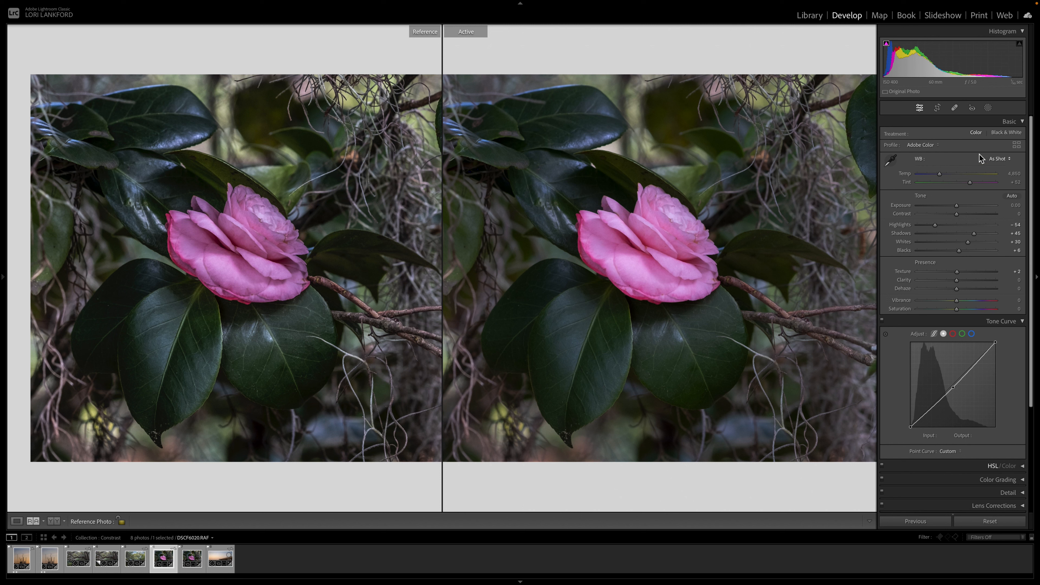
left_click(988, 109)
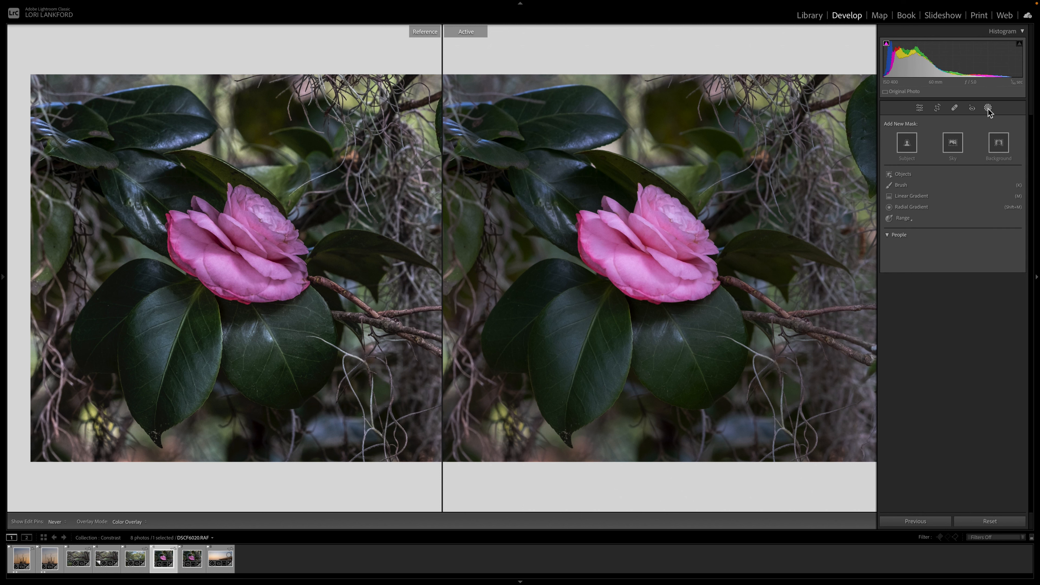
left_click(906, 144)
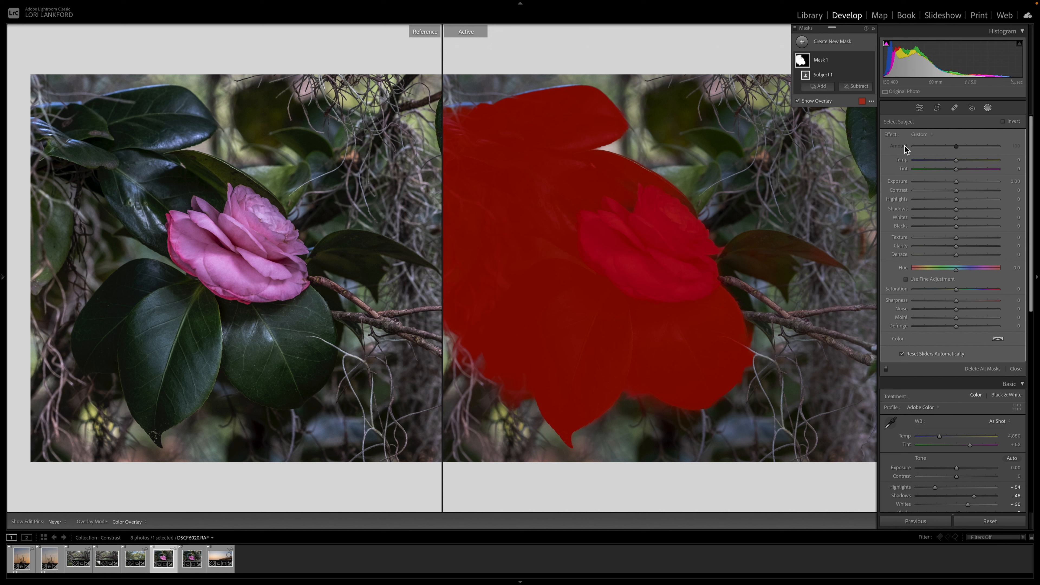
left_click(863, 61)
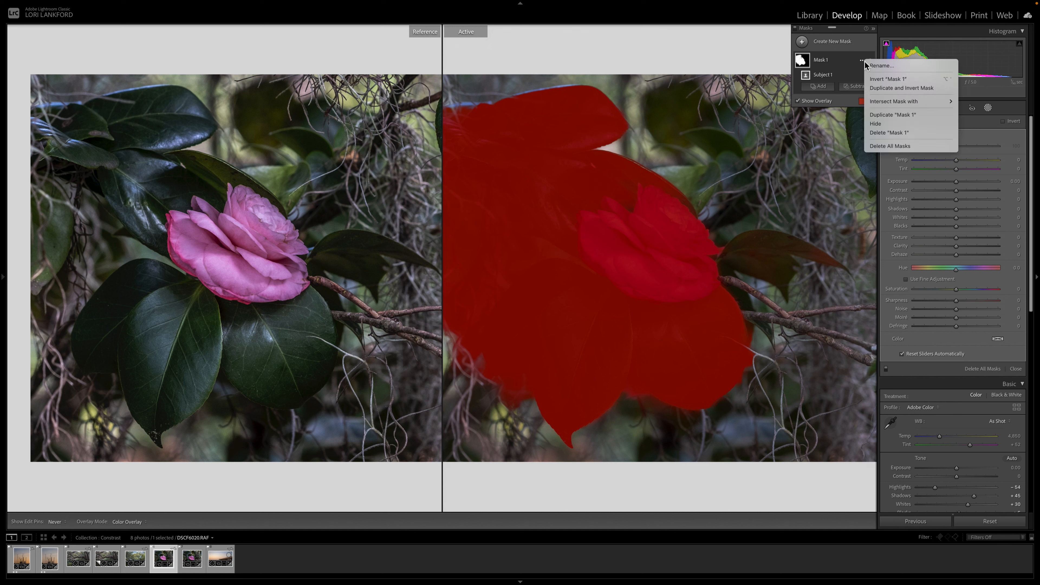
left_click(890, 131)
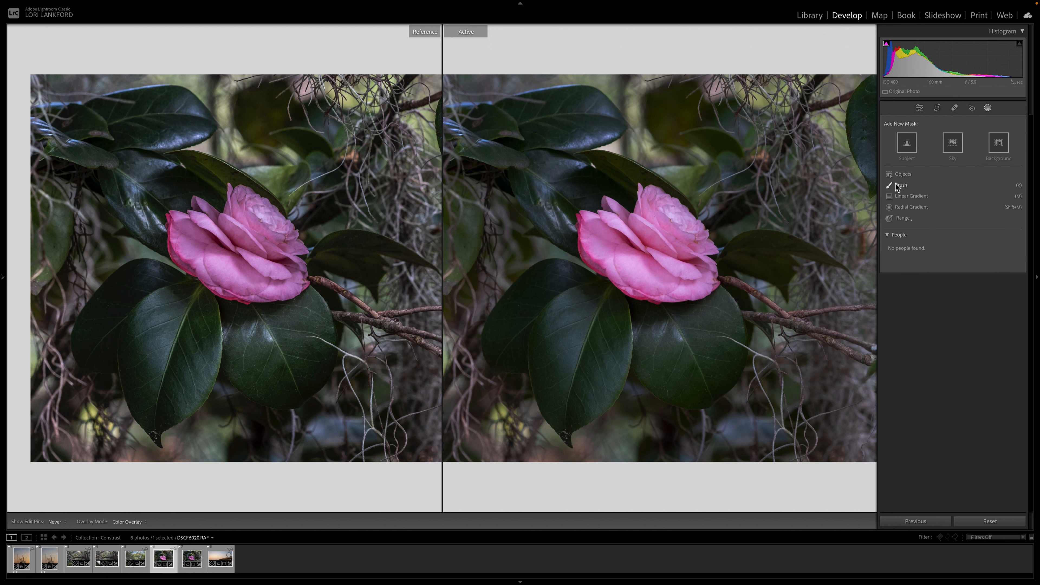
Step: Create an Objects mask around the camellia and its leaves, adding two more object selections to it
left_click(899, 174)
left_click_drag(546, 174, 764, 456)
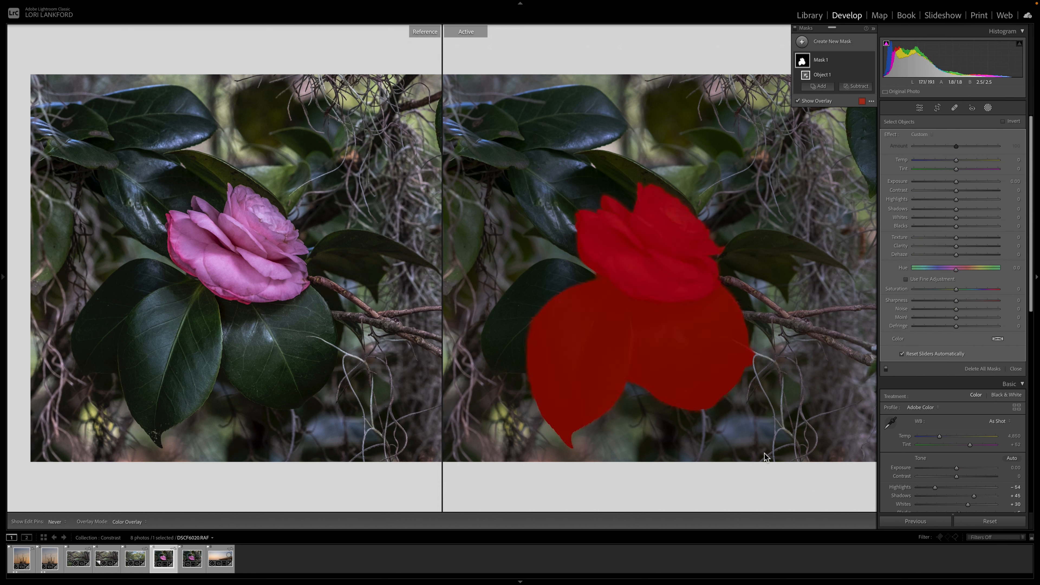
left_click(819, 87)
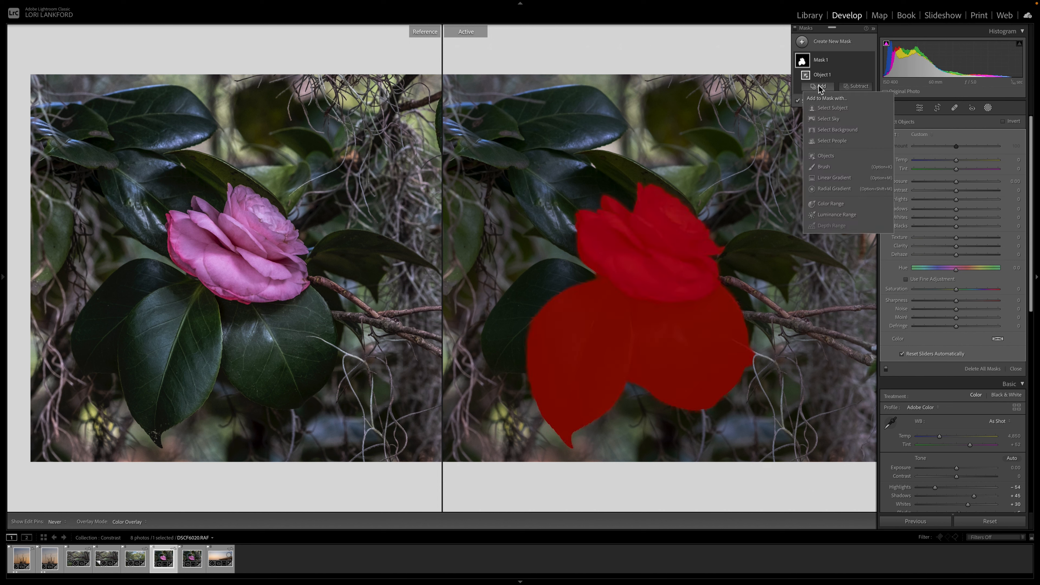
left_click(828, 158)
left_click_drag(512, 253, 602, 381)
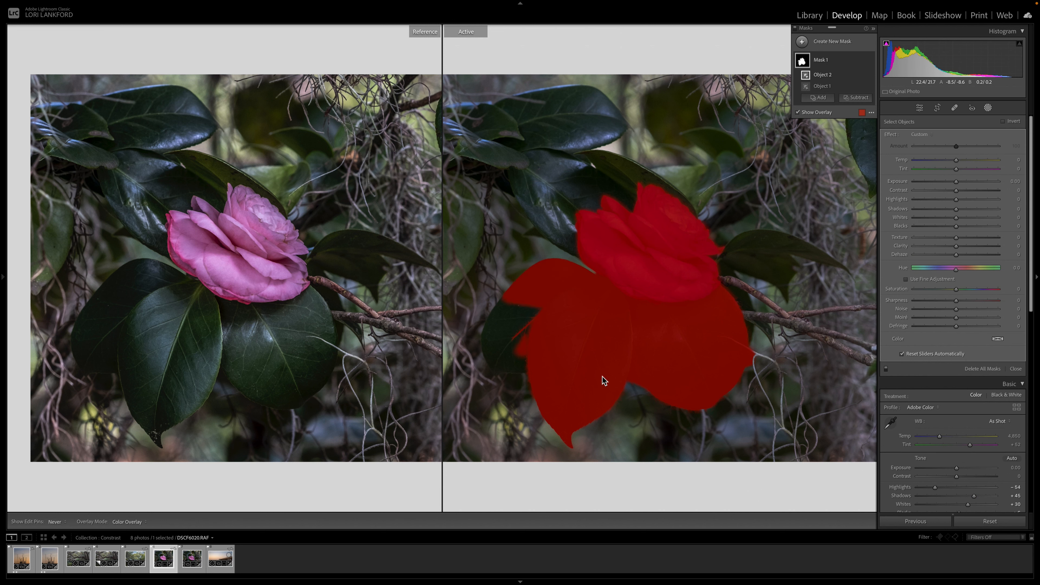
left_click(818, 97)
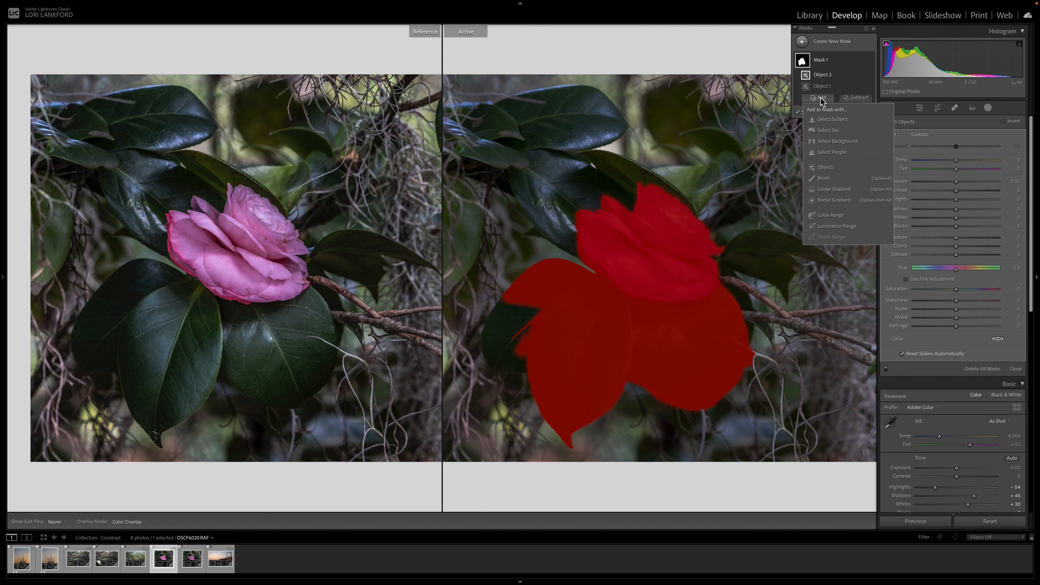
left_click(820, 168)
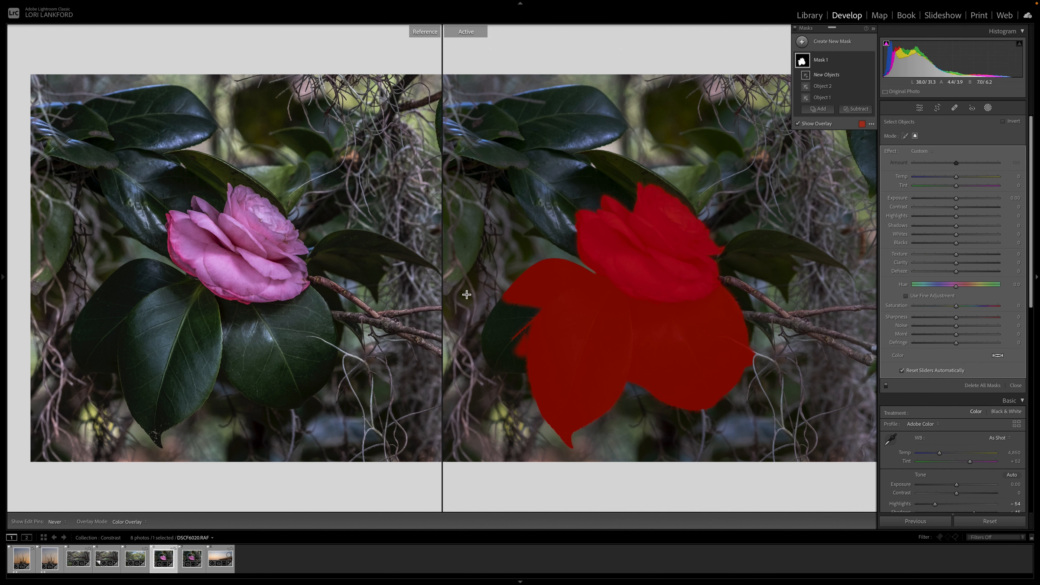
left_click_drag(464, 292, 560, 400)
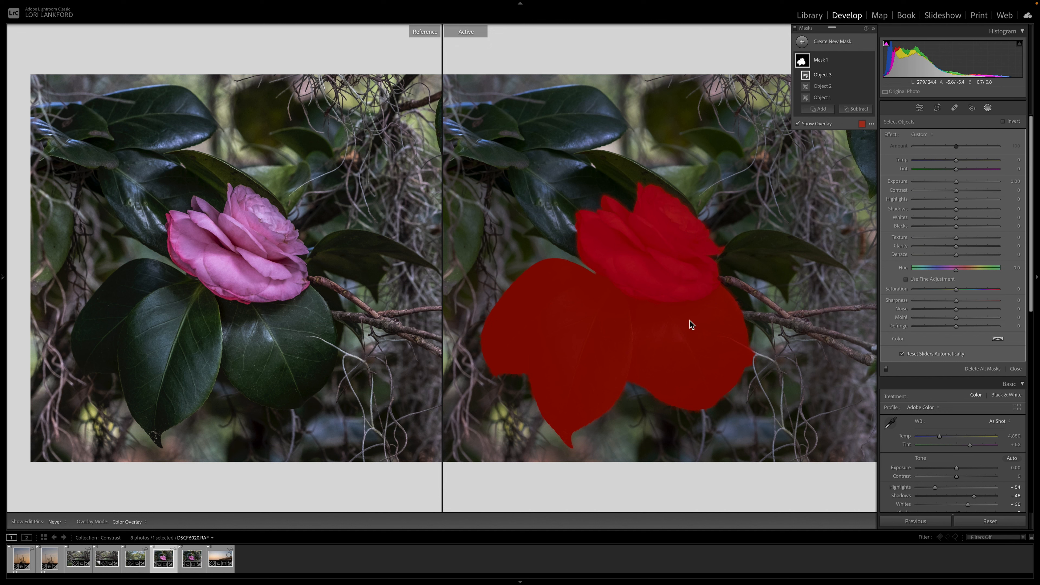
Step: Hide the mask overlay and set the mask's Texture to 2 and Clarity to 53
left_click(798, 123)
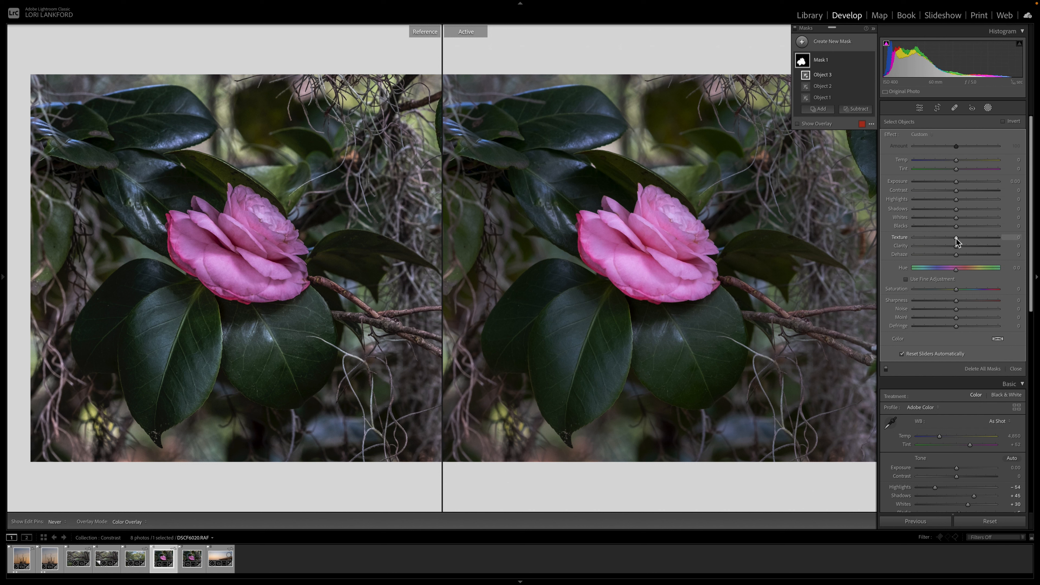
left_click_drag(957, 238, 977, 239)
mouse_move(957, 245)
left_mouse_down()
mouse_move(976, 254)
mouse_move(956, 250)
mouse_move(959, 239)
mouse_move(973, 242)
mouse_move(958, 243)
mouse_move(972, 251)
left_mouse_up()
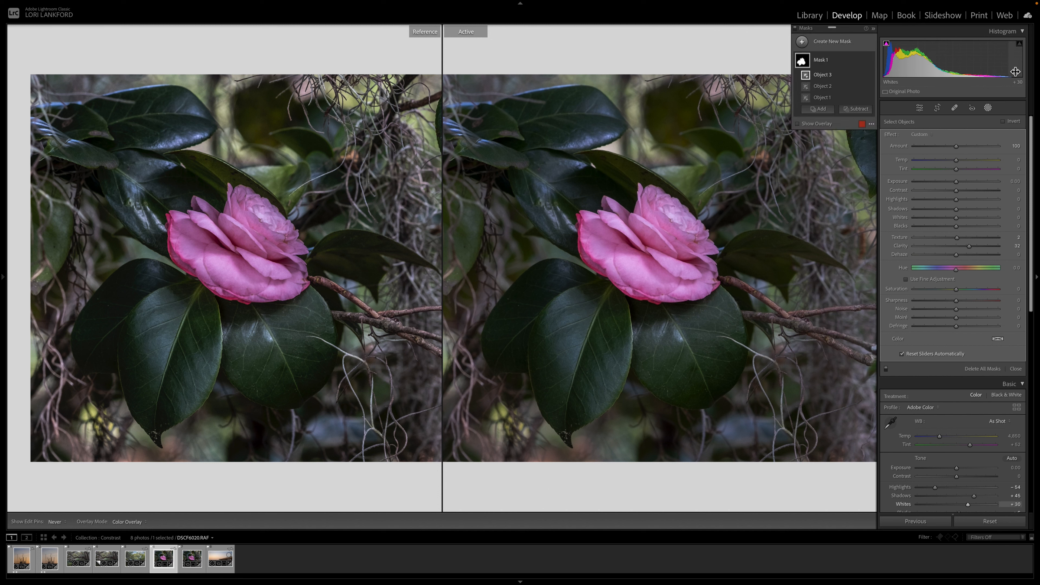
left_click_drag(969, 247, 971, 247)
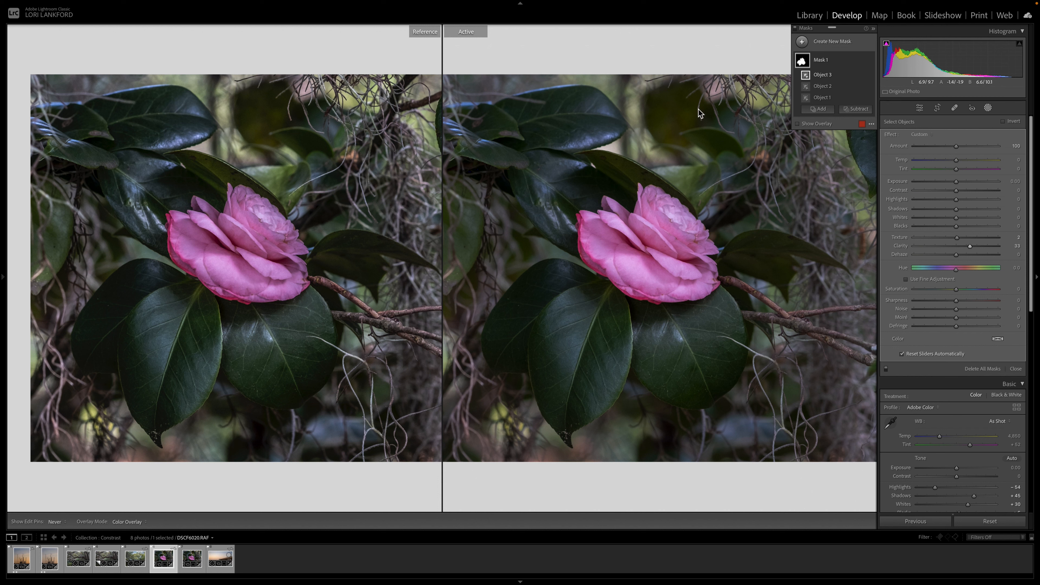
Step: Close the masking panel and open the oak tree virtual copy as the active photo
left_click(873, 28)
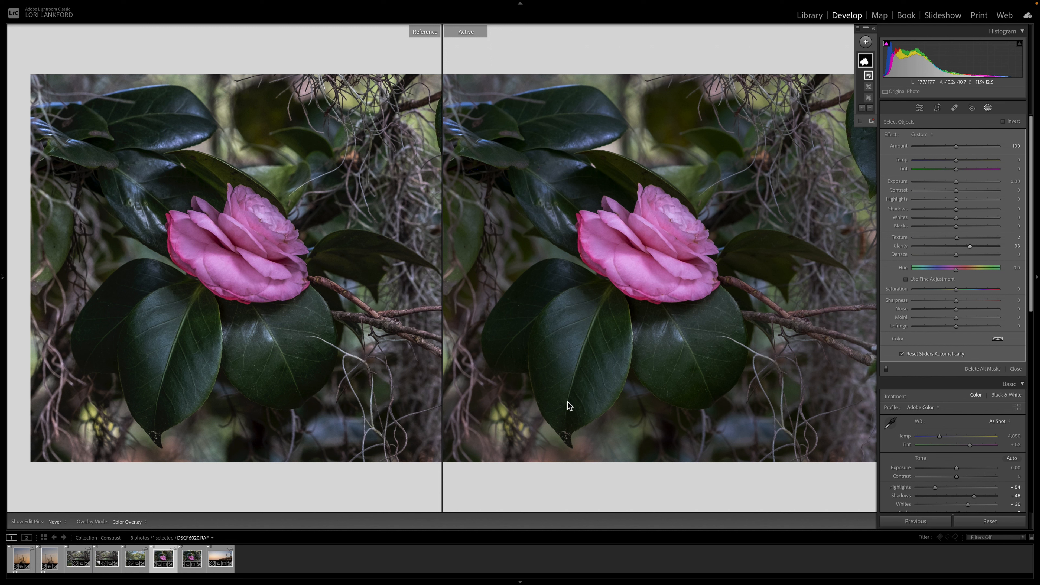
left_click(108, 560)
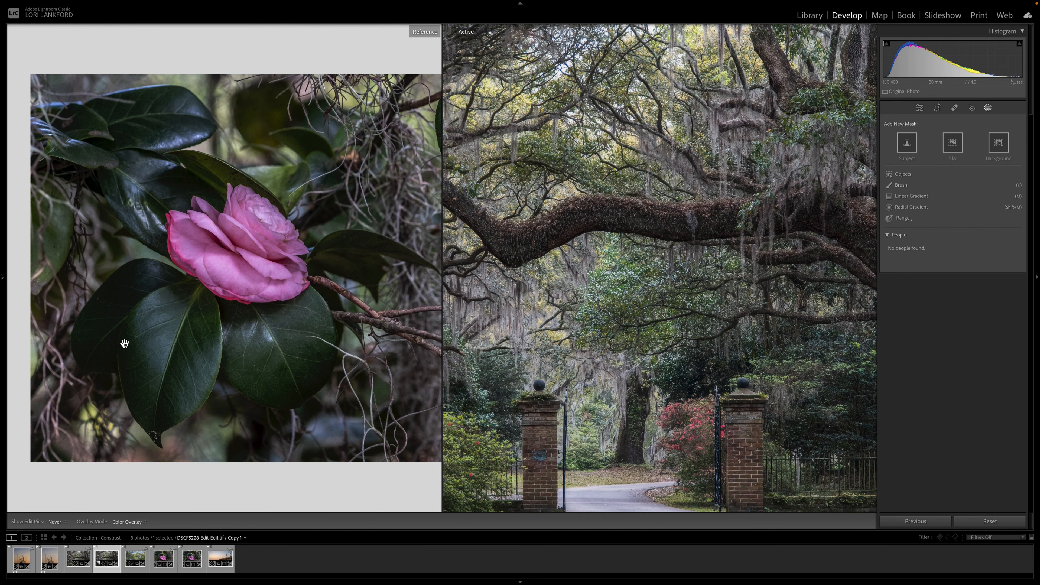
left_click_drag(46, 555, 42, 476)
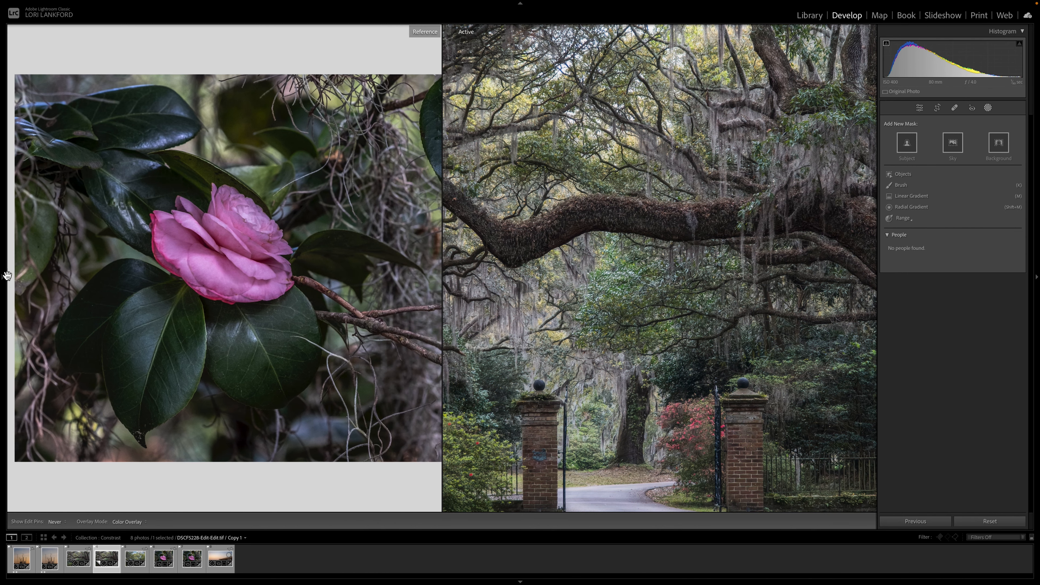
left_click(4, 280)
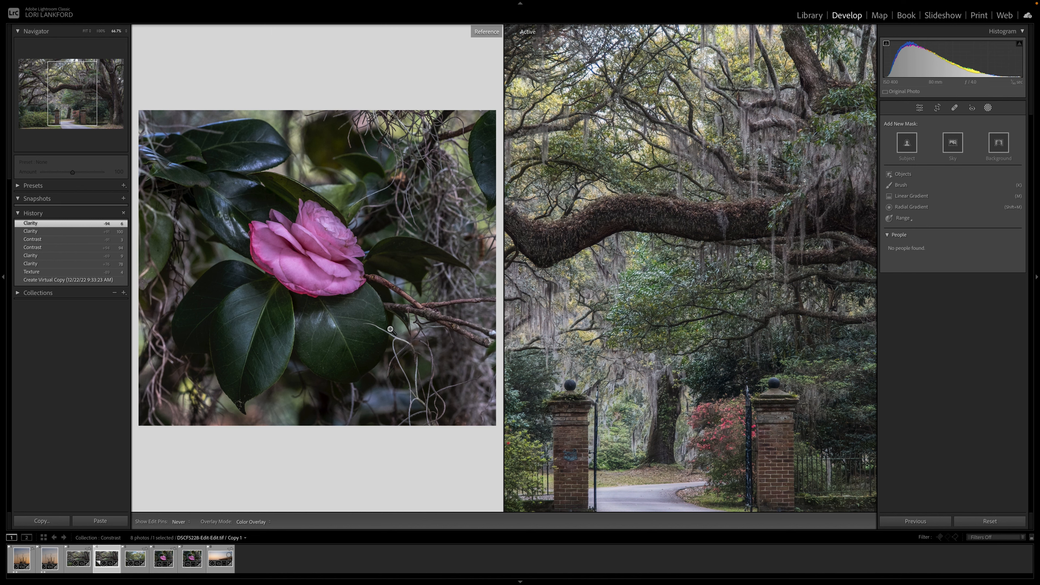
Step: Set the original oak photo as the reference image beside the active copy
scroll(660, 276, "right", 3)
scroll(660, 276, "down", 4)
scroll(660, 277, "left", 3)
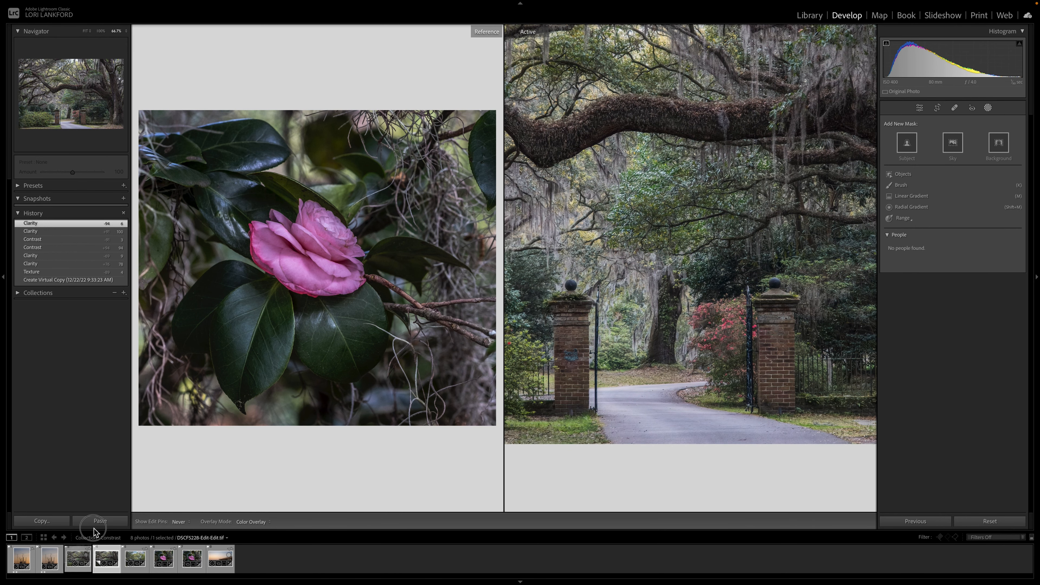
left_click_drag(78, 558, 217, 378)
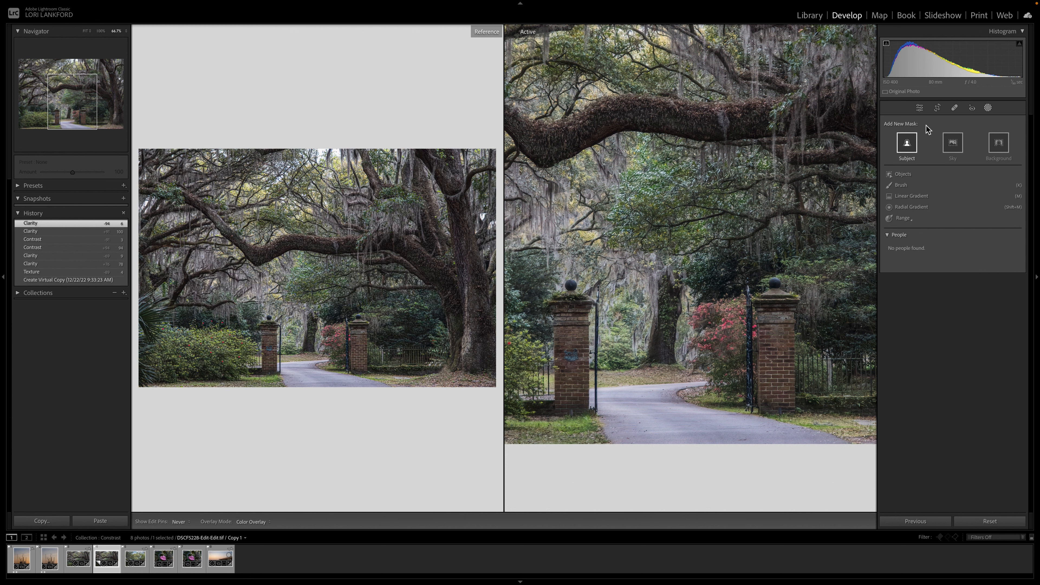
Step: Compare the reference and active oak photos at 100% zoom, panning around the branches and gate
left_click(919, 108)
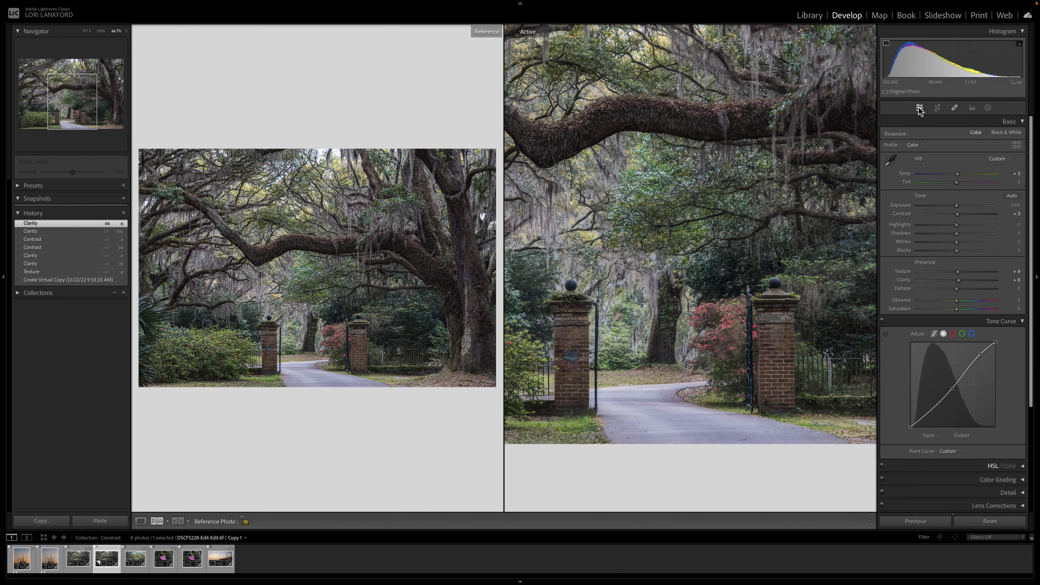
left_click(339, 226)
left_click(339, 227)
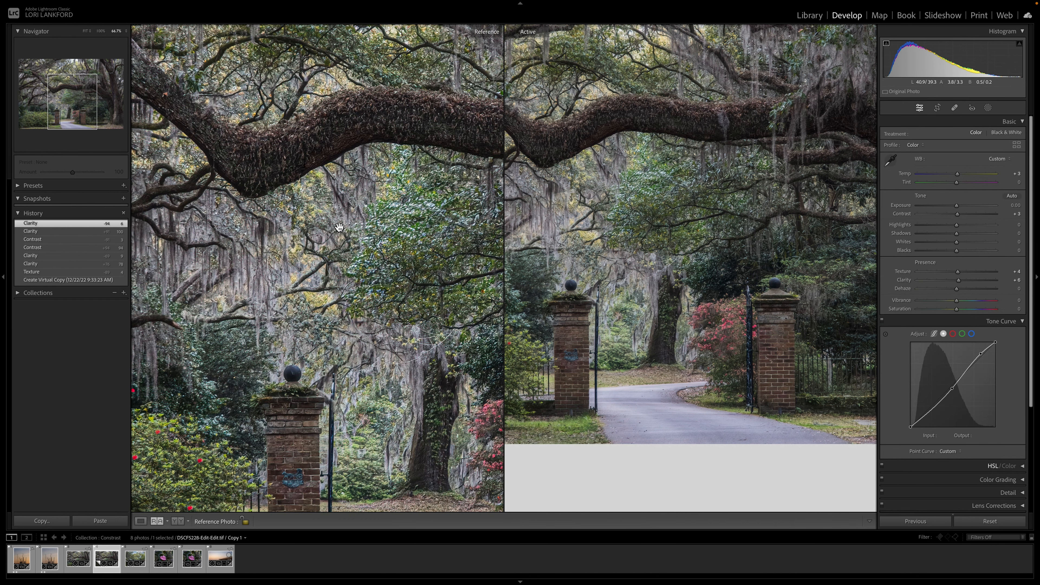
scroll(339, 226, "left", 5)
scroll(339, 227, "right", 4)
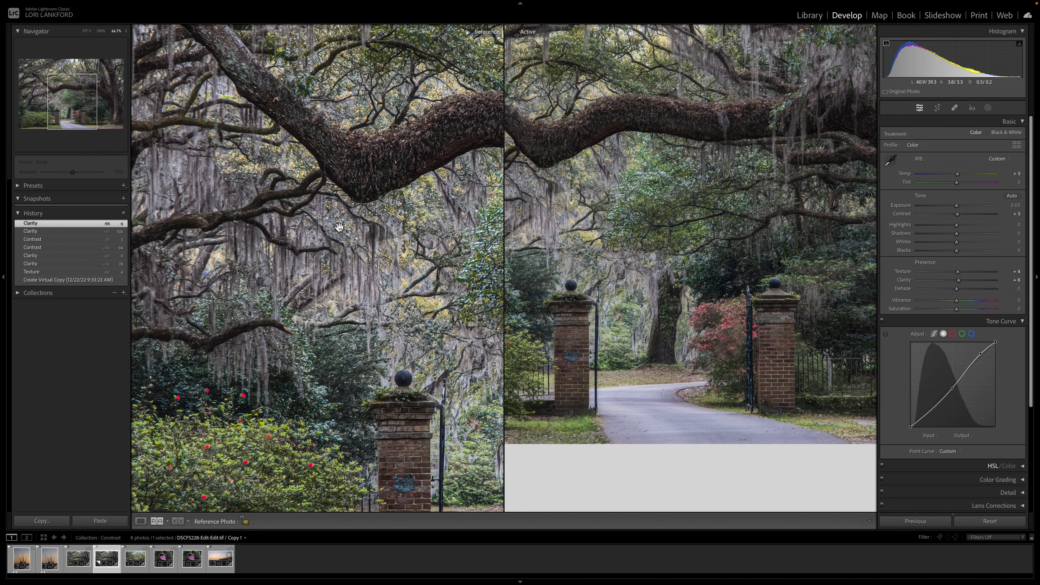
scroll(339, 227, "right", 2)
scroll(339, 227, "left", 1)
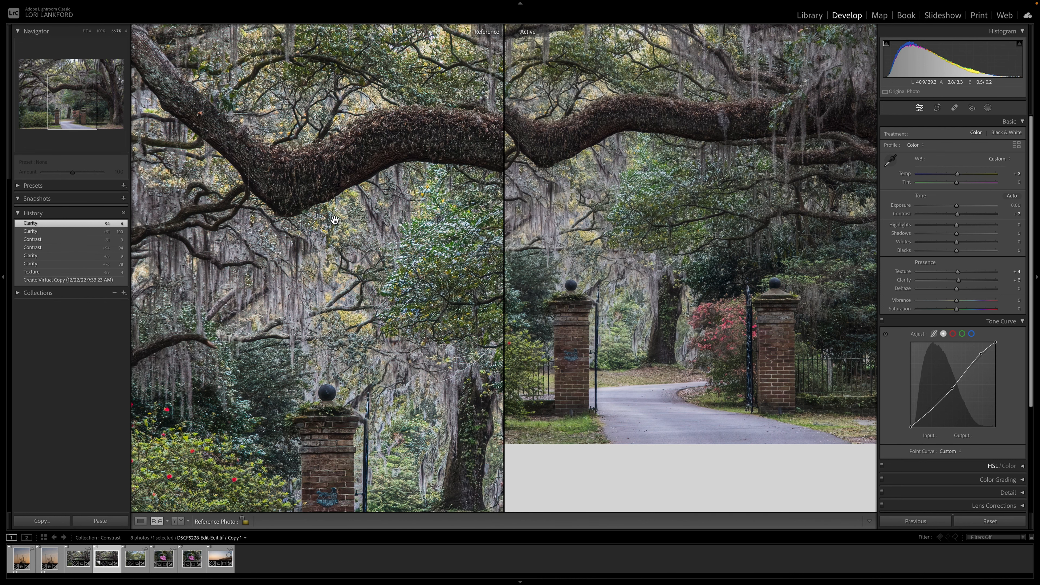
scroll(489, 148, "right", 3)
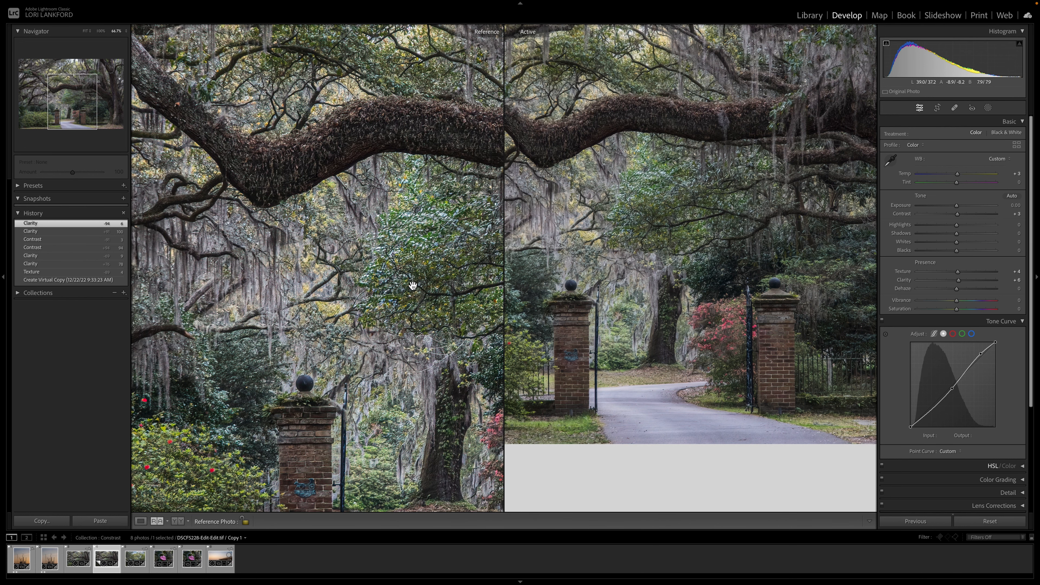
left_click(688, 192)
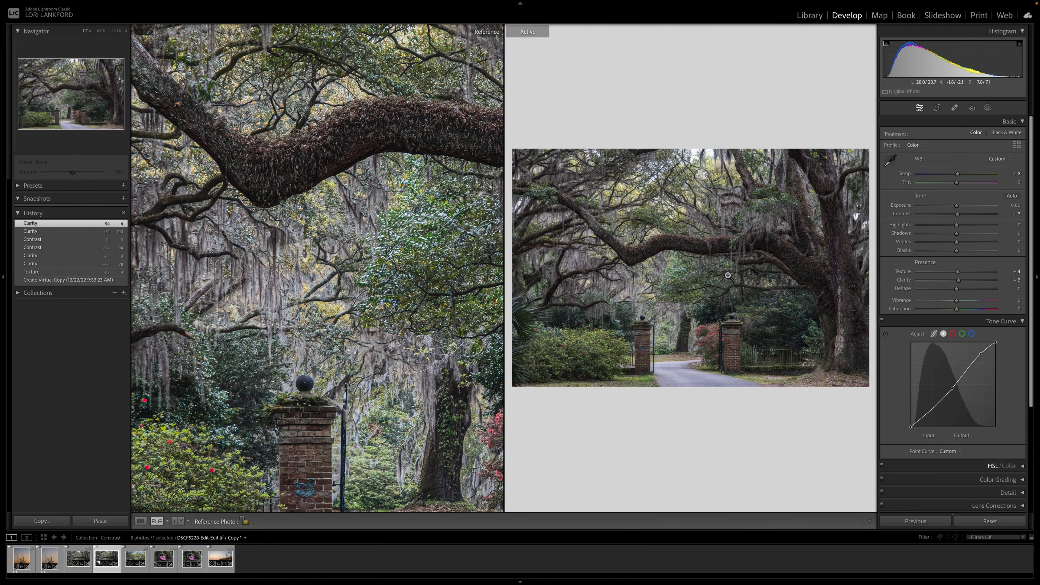
left_click(774, 306)
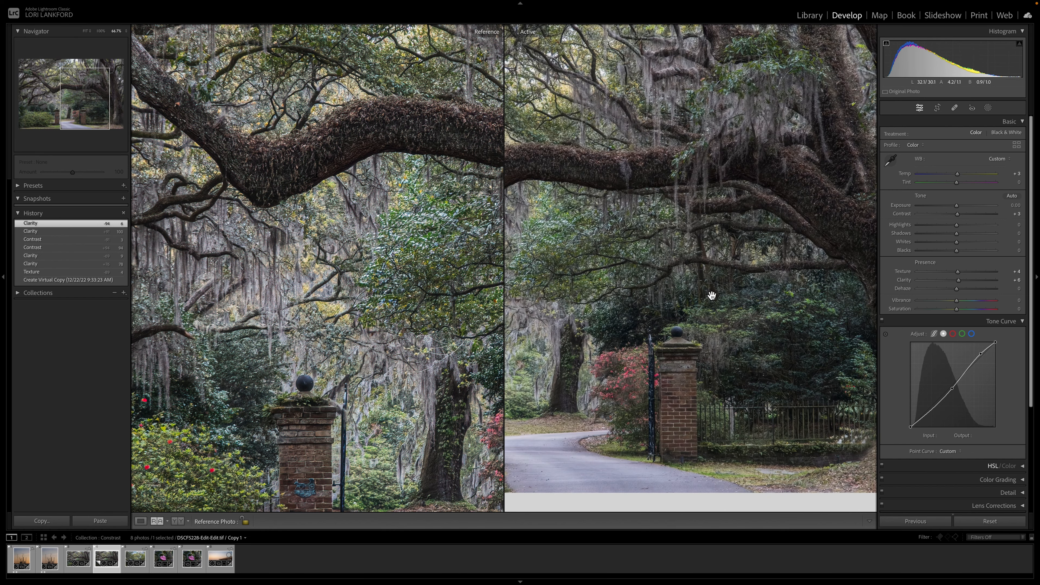
left_click_drag(611, 296, 668, 293)
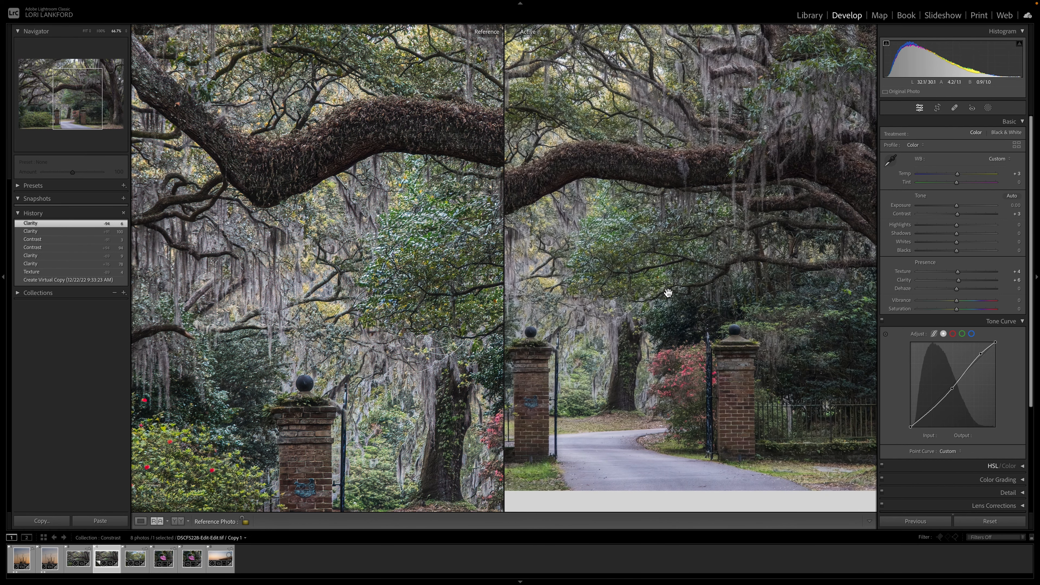
left_click(668, 293)
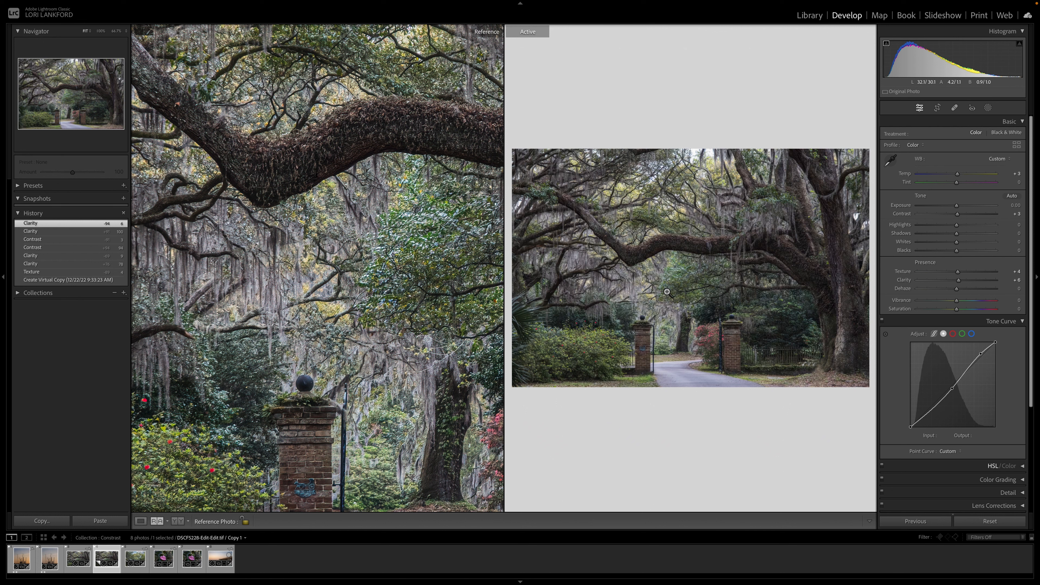
Step: Paint a Brush mask along the main oak branch and set the mask's Texture to 30
left_click(988, 108)
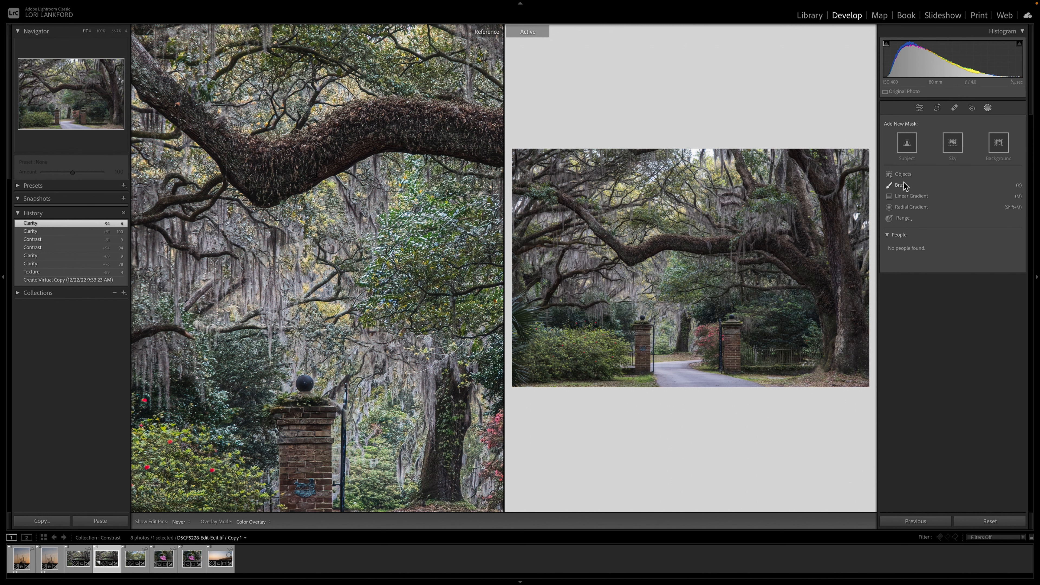
left_click(901, 185)
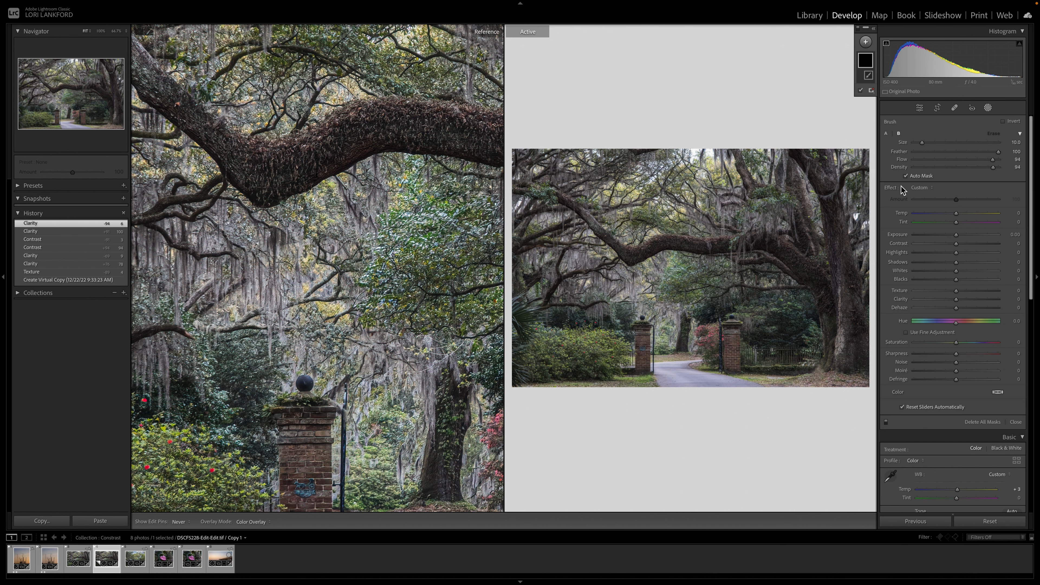
mouse_move(587, 215)
left_mouse_down()
mouse_move(631, 261)
mouse_move(733, 244)
mouse_move(644, 236)
mouse_move(798, 240)
mouse_move(818, 290)
mouse_move(778, 250)
mouse_move(738, 254)
mouse_move(789, 260)
mouse_move(633, 251)
left_mouse_up()
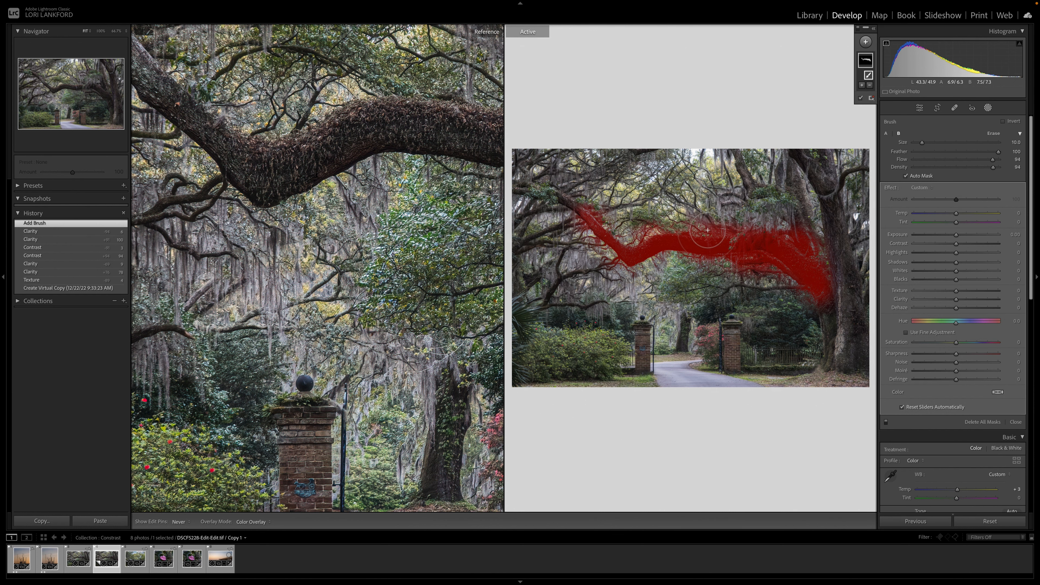
left_click(613, 429)
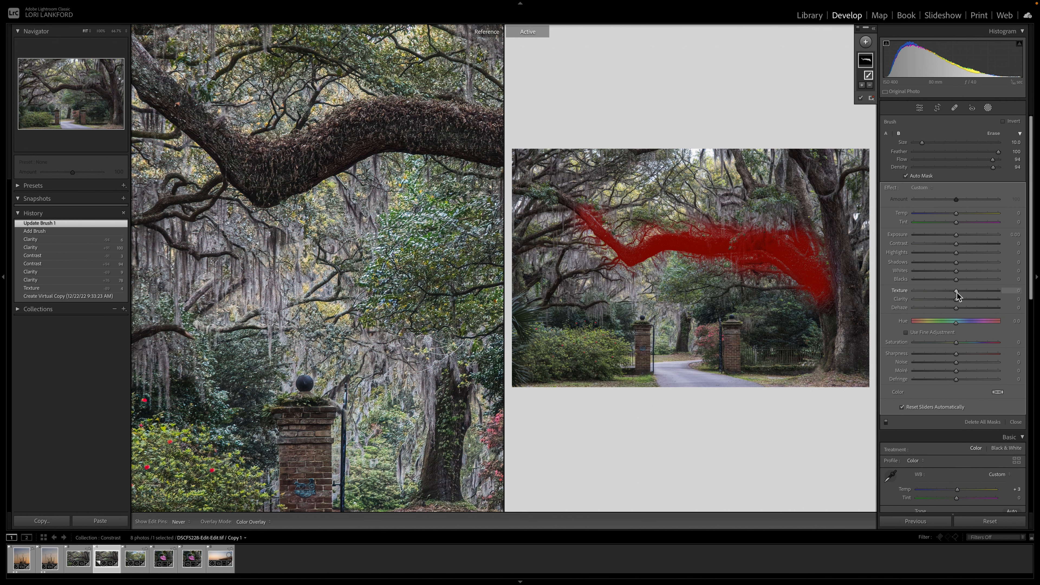
left_click_drag(957, 291, 971, 296)
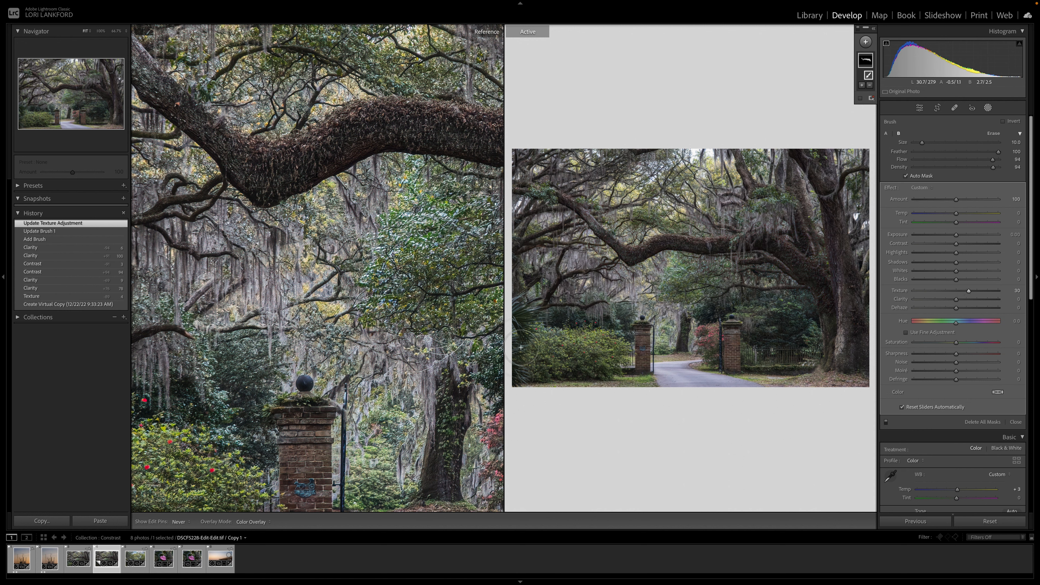
left_click(541, 429)
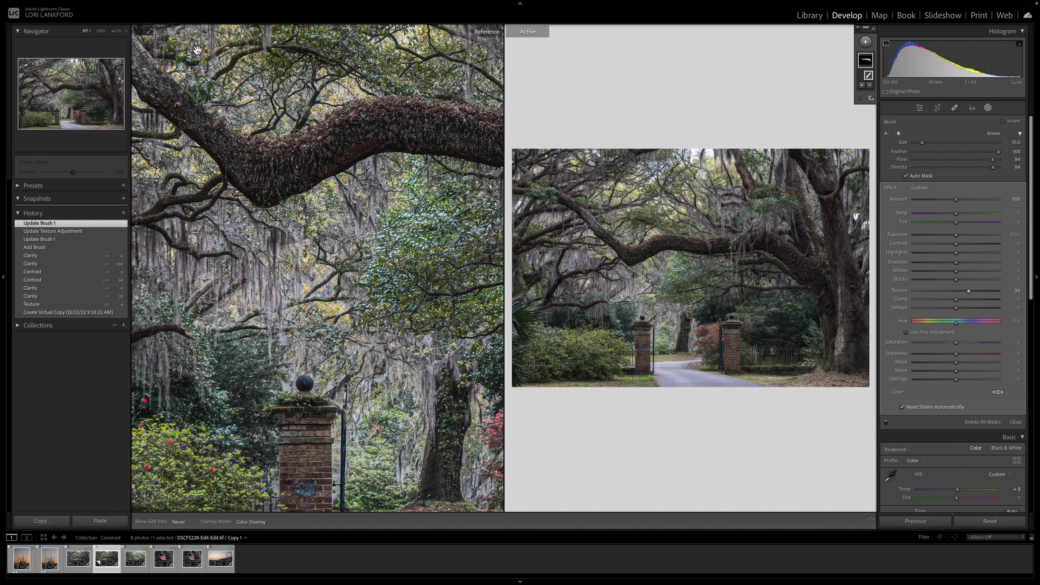
Step: Zoom the active oak photo to 200% and inspect the brushed branch's texture
left_click(124, 32)
left_click(126, 97)
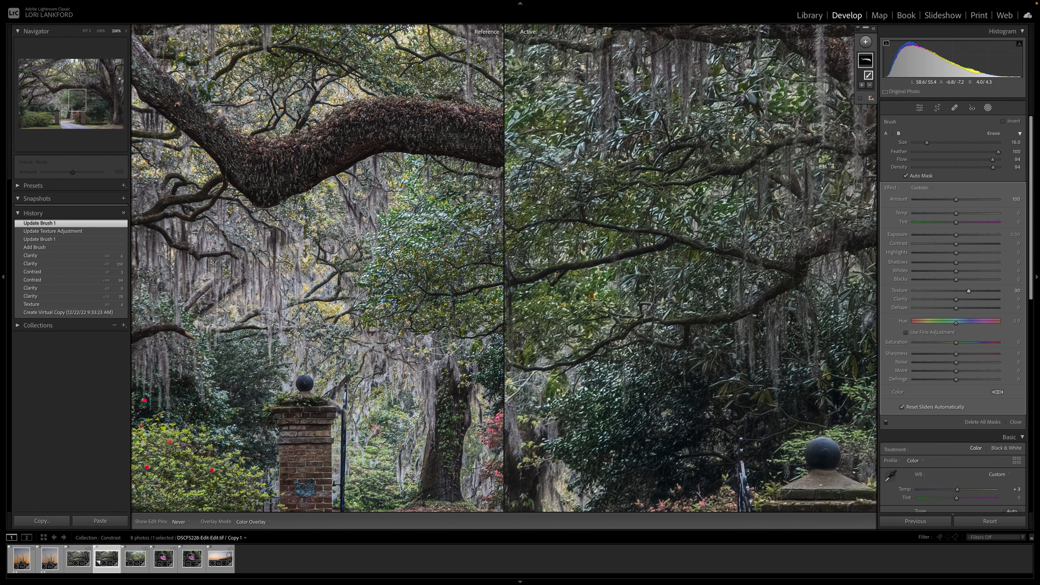
left_click(919, 108)
left_click_drag(772, 241, 683, 245)
scroll(683, 245, "right", 8)
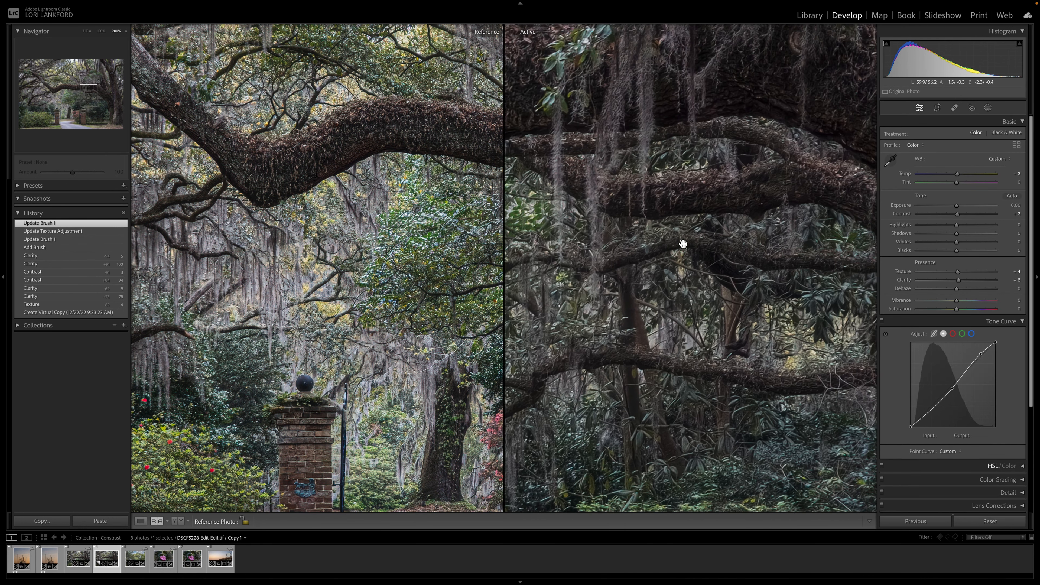
scroll(683, 244, "right", 4)
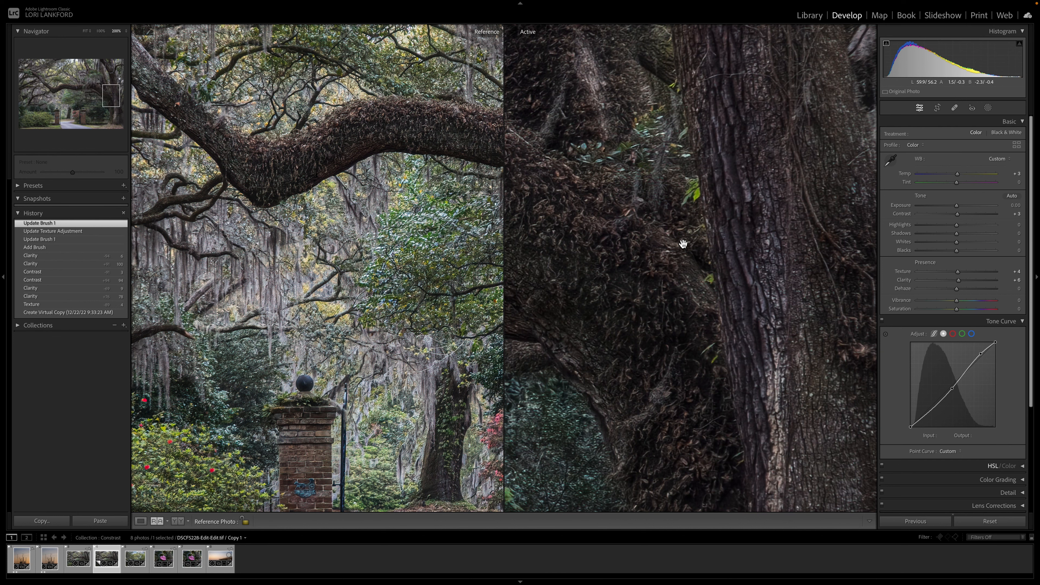
left_click(683, 244)
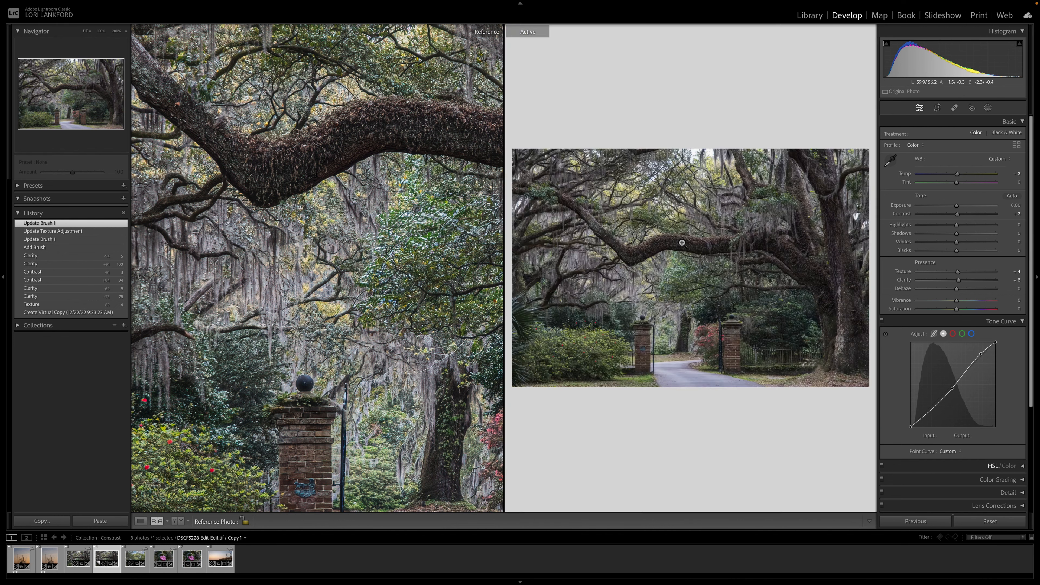
left_click(681, 242)
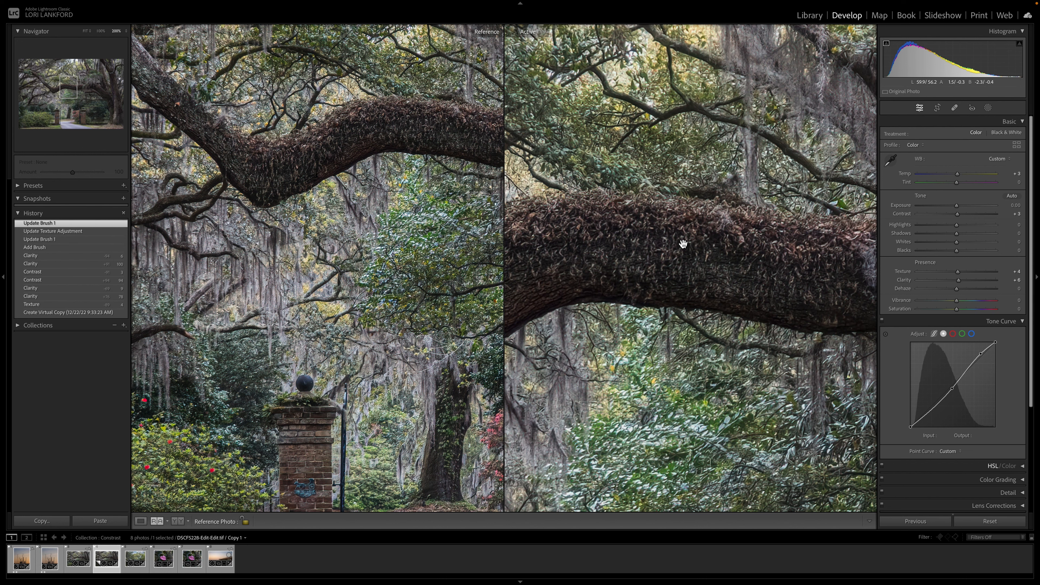
left_click_drag(608, 256, 817, 236)
left_click_drag(709, 281, 615, 162)
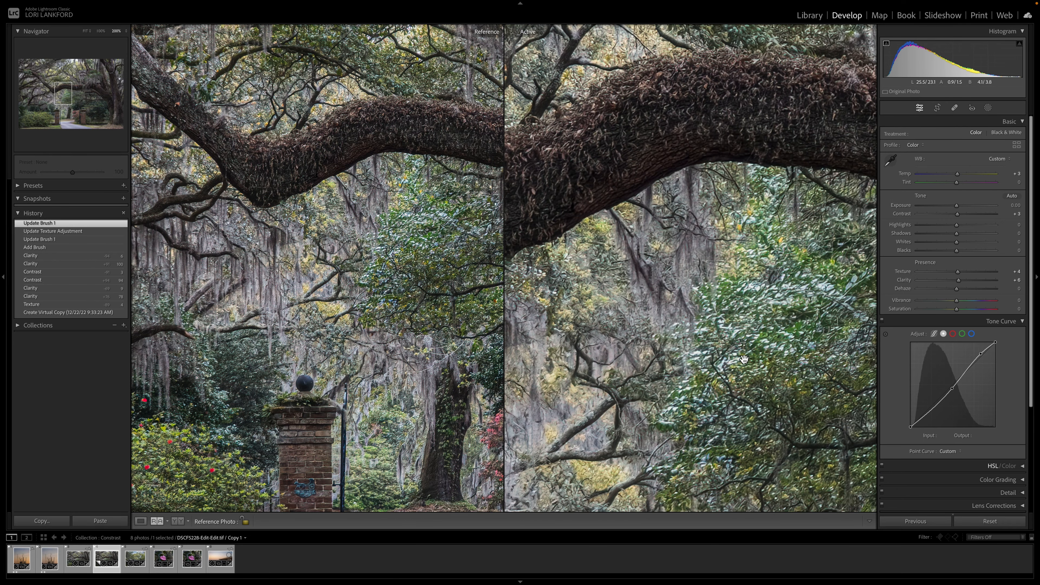
left_click_drag(627, 335, 519, 274)
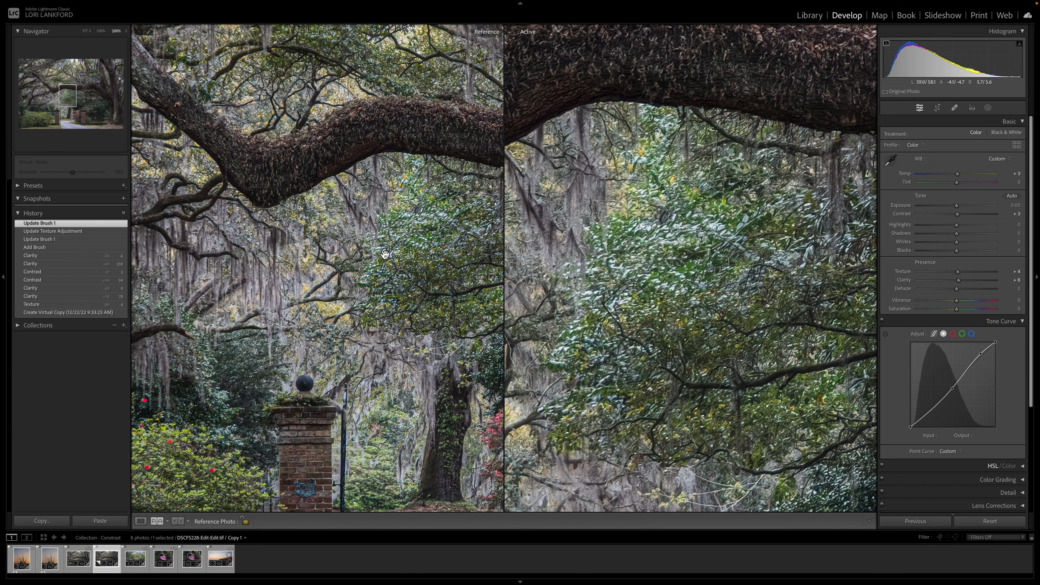
Step: Compare the reference and active oak photos' moss, foliage and flowering shrubs at close zoom
right_click(643, 313)
left_click(659, 240)
left_click_drag(659, 240, 897, 193)
scroll(897, 194, "down", 1)
scroll(722, 291, "left", 9)
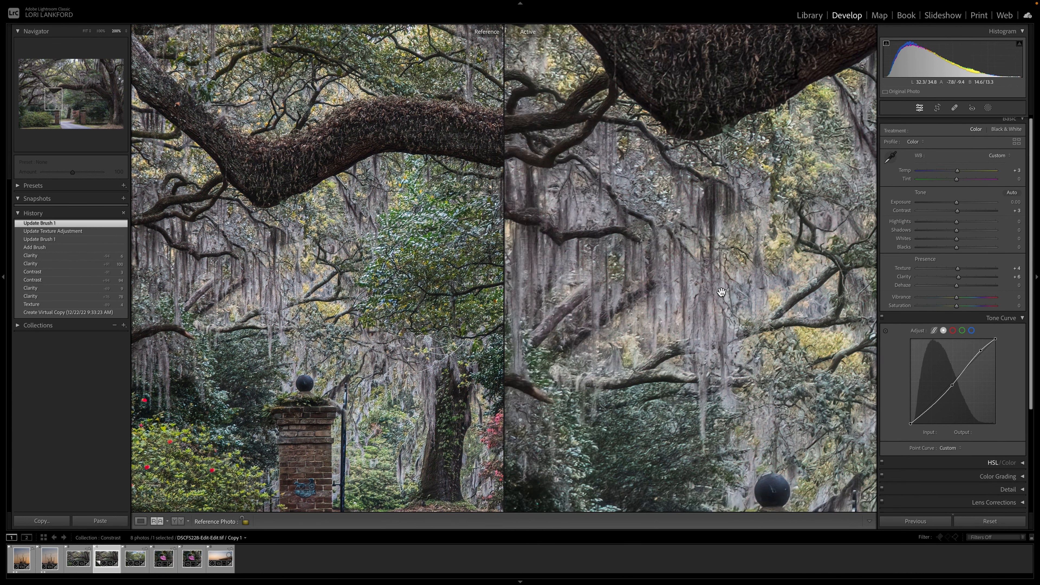
scroll(721, 292, "down", 4)
scroll(722, 292, "down", 6)
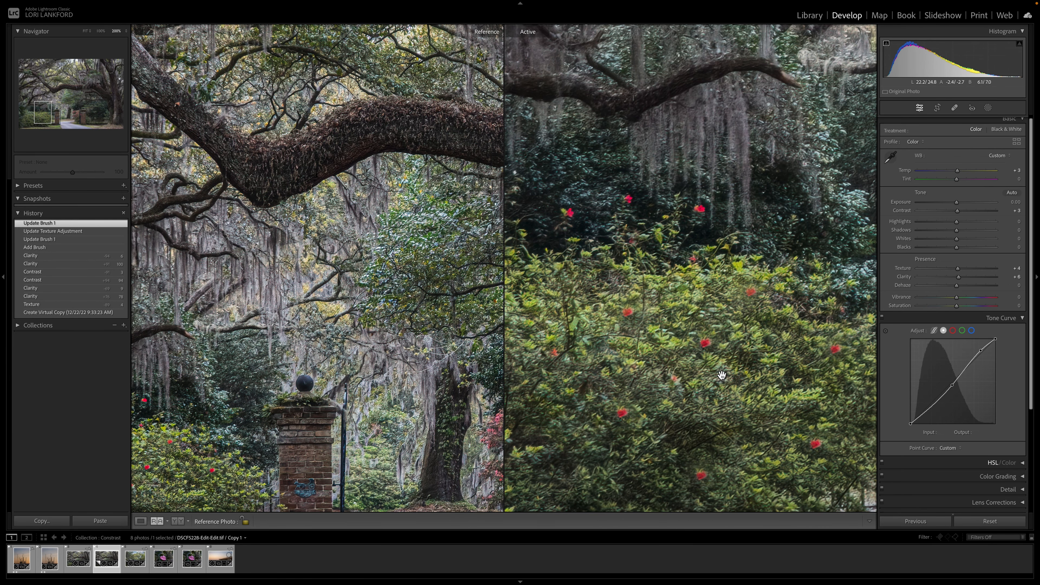
scroll(162, 441, "left", 5)
scroll(162, 441, "down", 4)
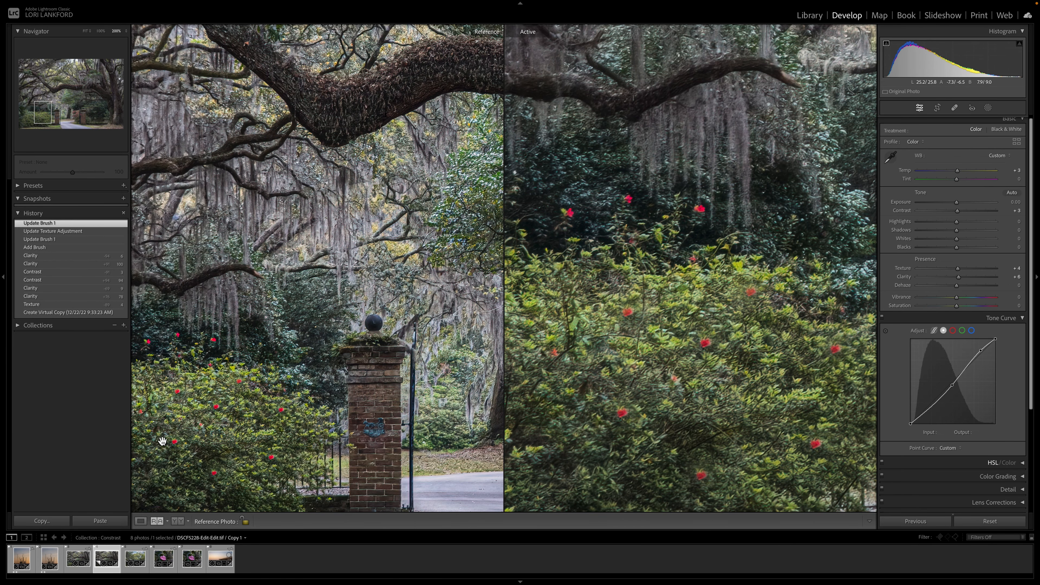
scroll(162, 441, "down", 3)
left_click(226, 400)
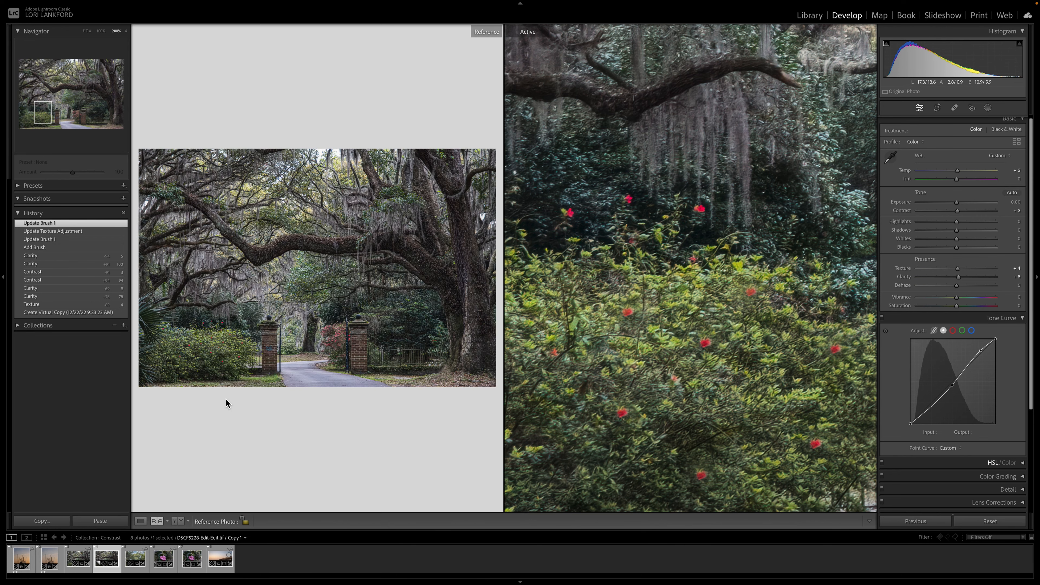
left_click(222, 295)
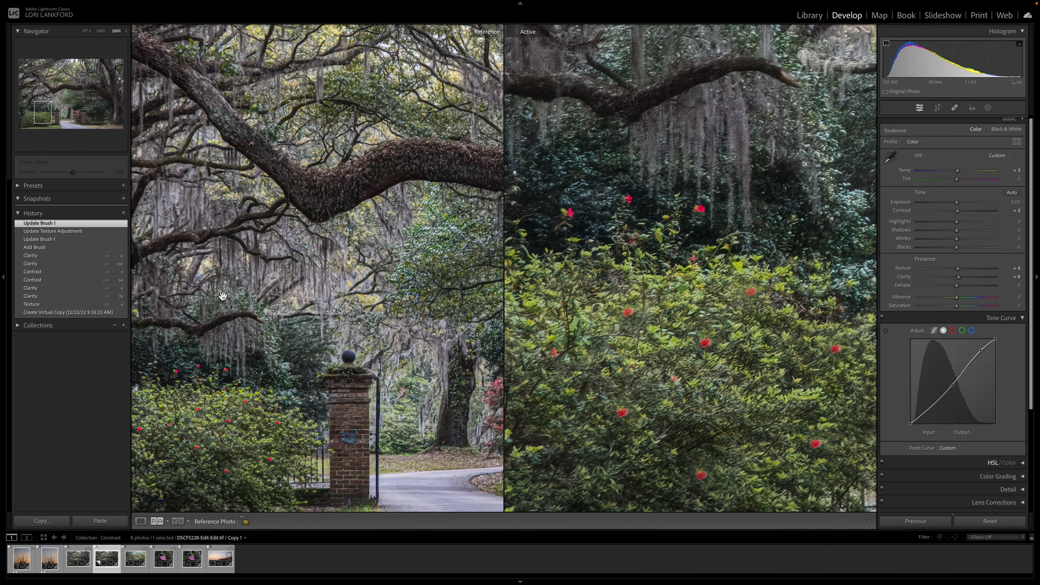
scroll(222, 295, "left", 2)
scroll(223, 296, "down", 2)
scroll(222, 295, "down", 3)
scroll(223, 295, "left", 2)
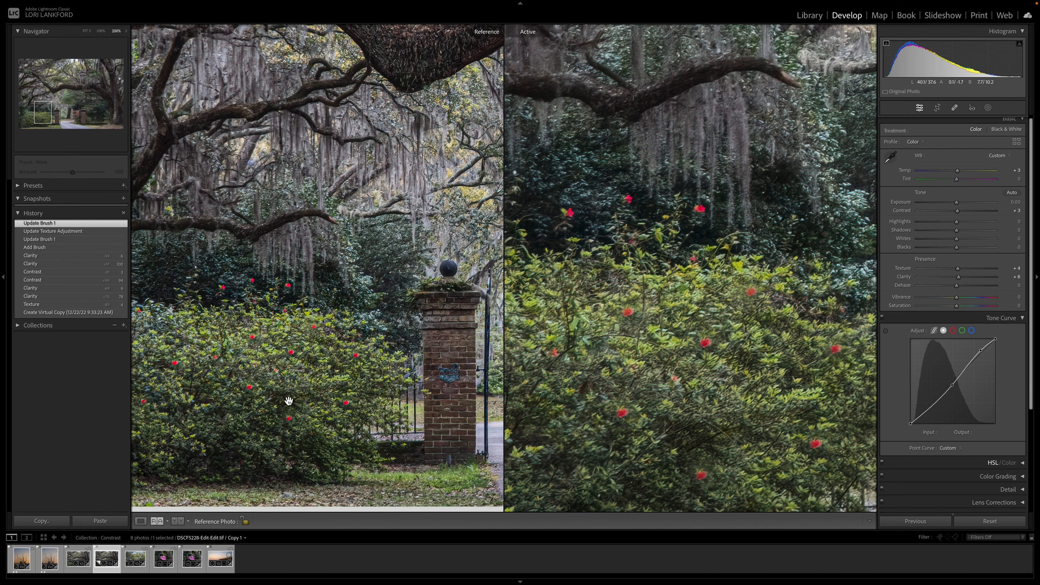
left_click(248, 358)
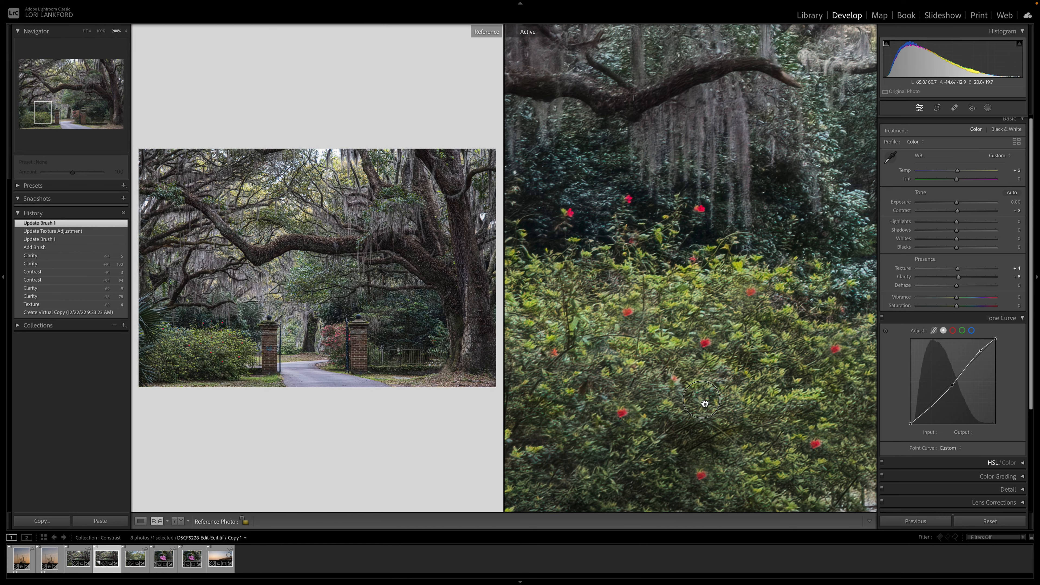
Step: Open the pier sunset photo in single-photo view with the left panel hidden
left_click(702, 404)
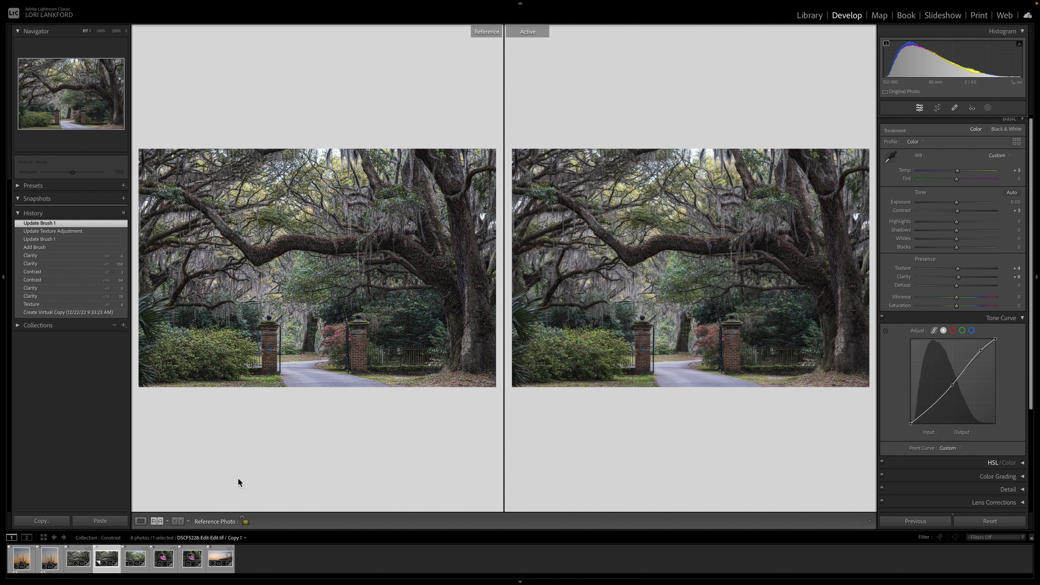
left_click(216, 560)
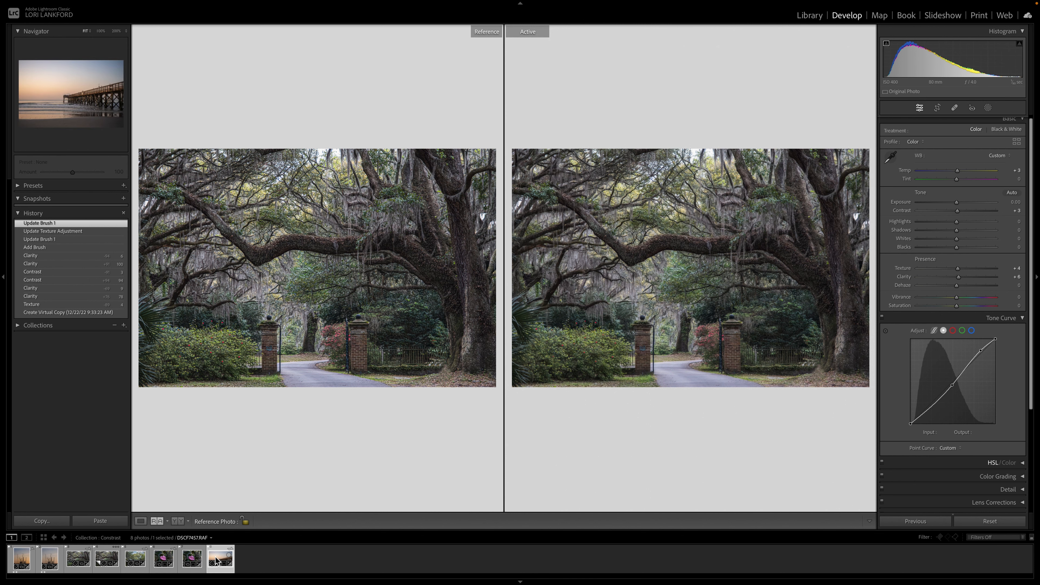
left_click(140, 522)
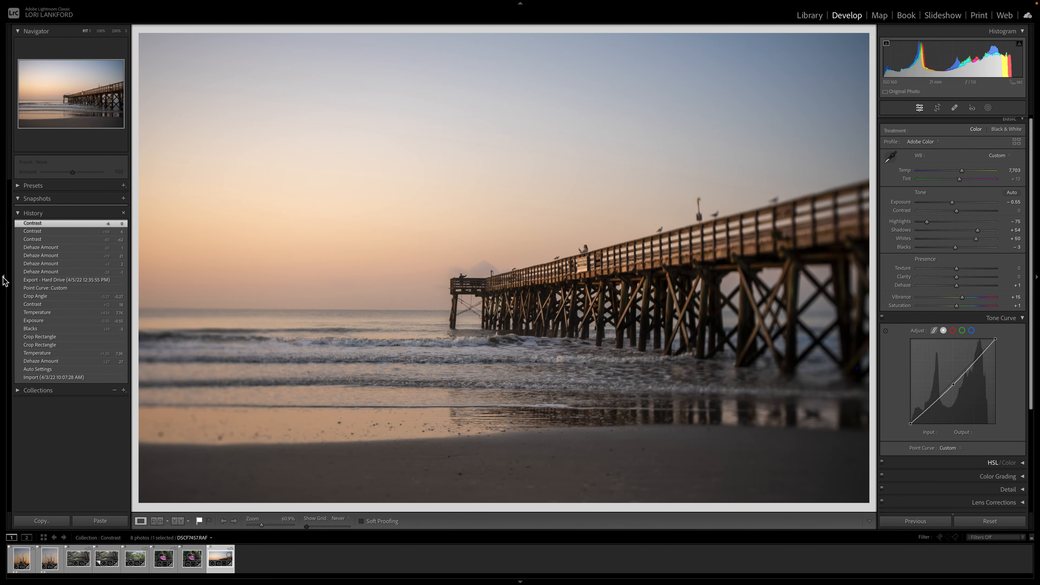
left_click(3, 278)
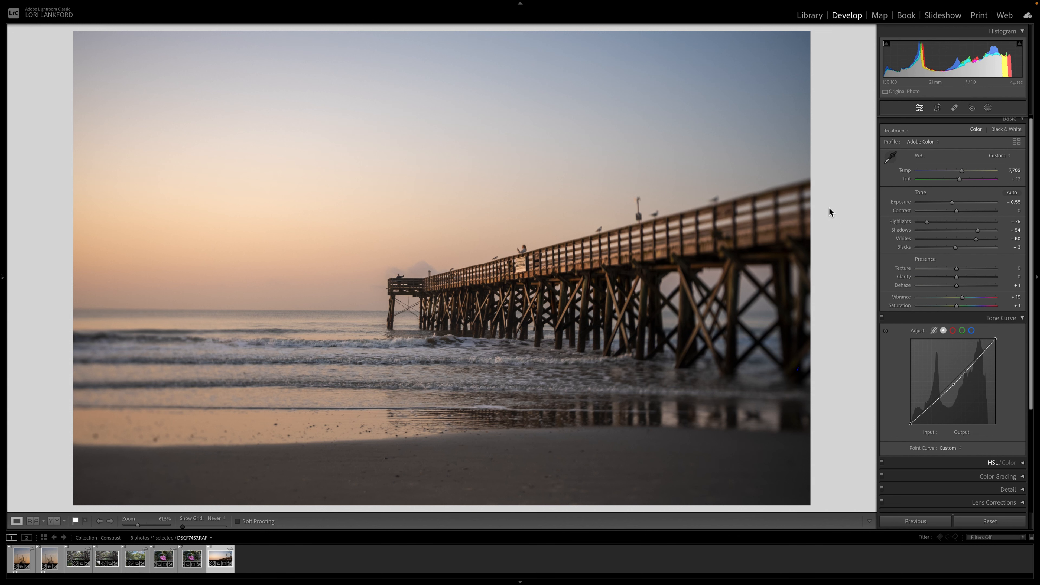
Step: Create a Sky mask on the pier photo and set the mask's Dehaze to 30
left_click(988, 108)
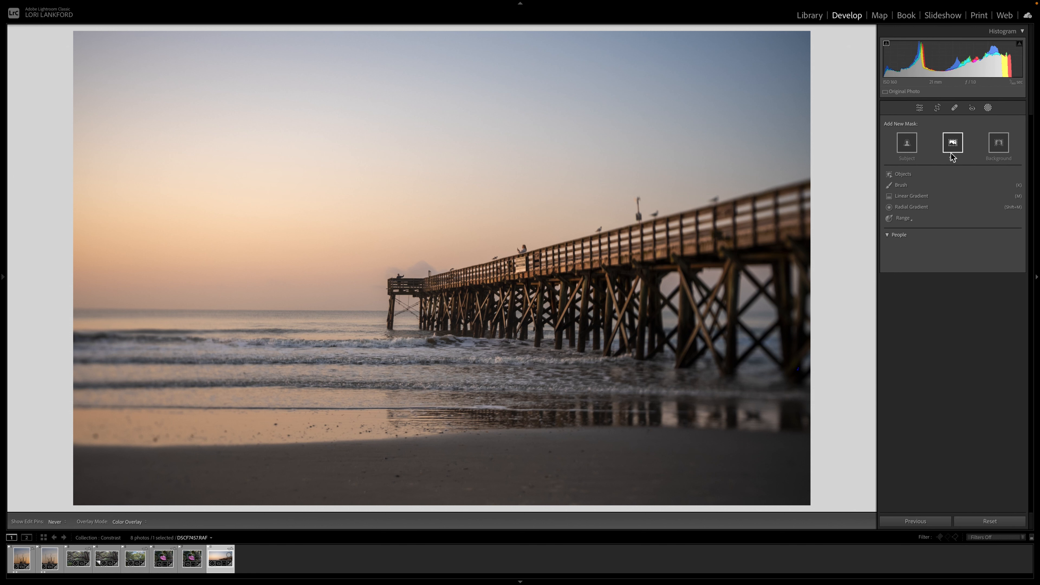
left_click(953, 144)
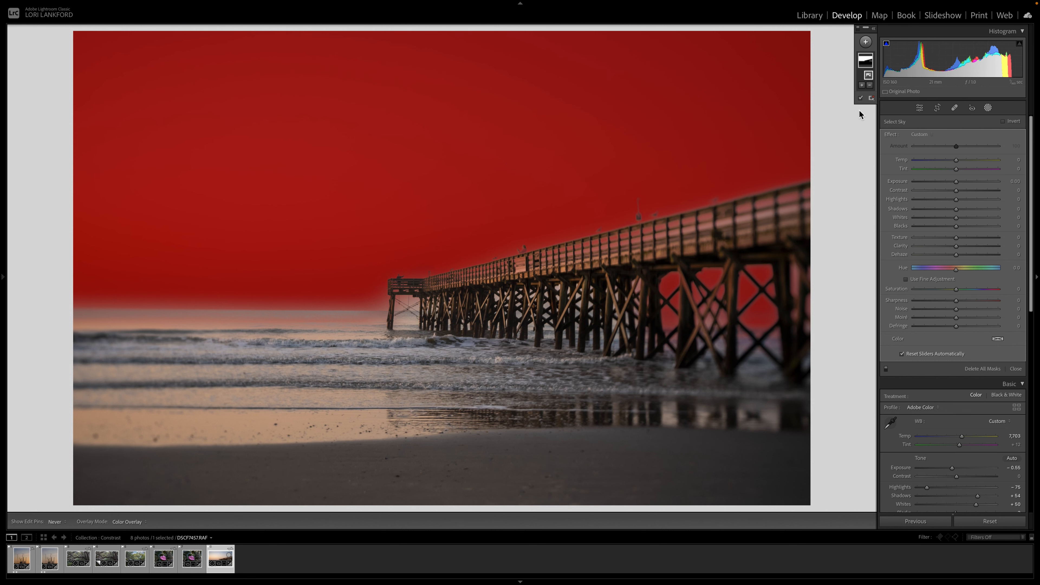
left_click(860, 99)
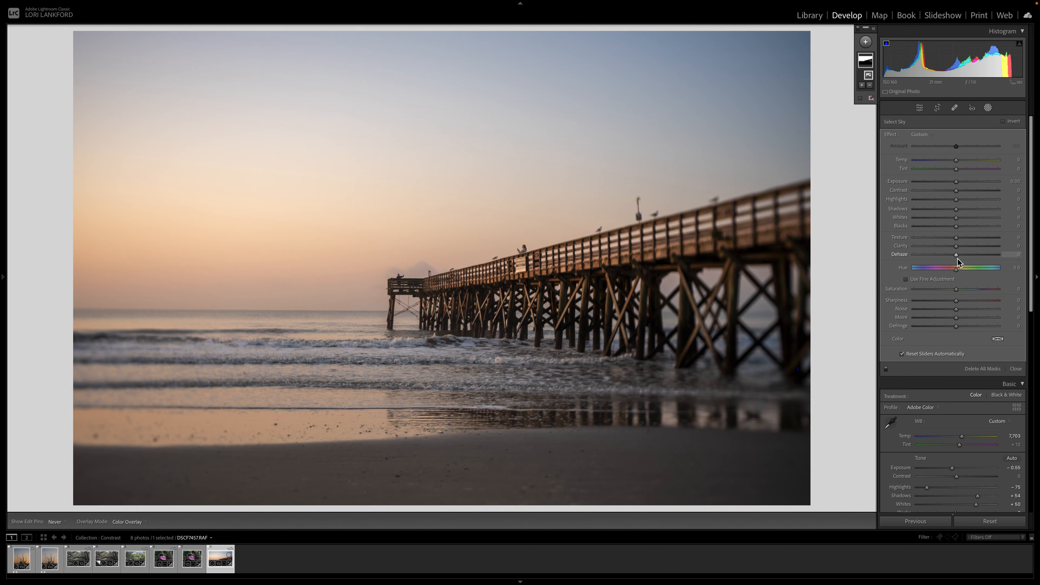
left_click(957, 247)
mouse_move(956, 254)
left_mouse_down()
mouse_move(938, 256)
mouse_move(973, 258)
left_mouse_up()
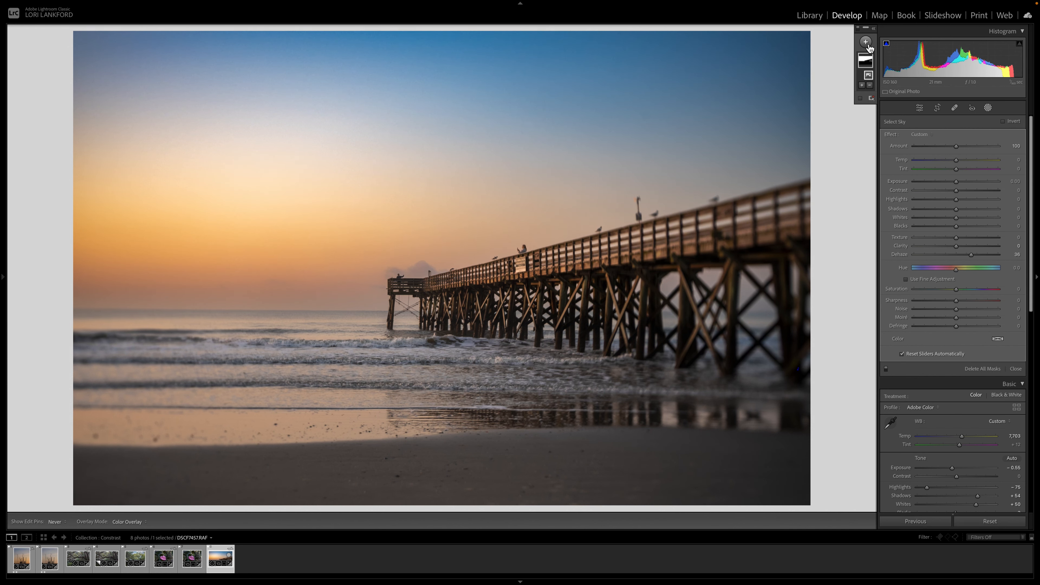
Step: Add an Objects mask by brushing over the breaking waves and set its Texture to 59
left_click(865, 42)
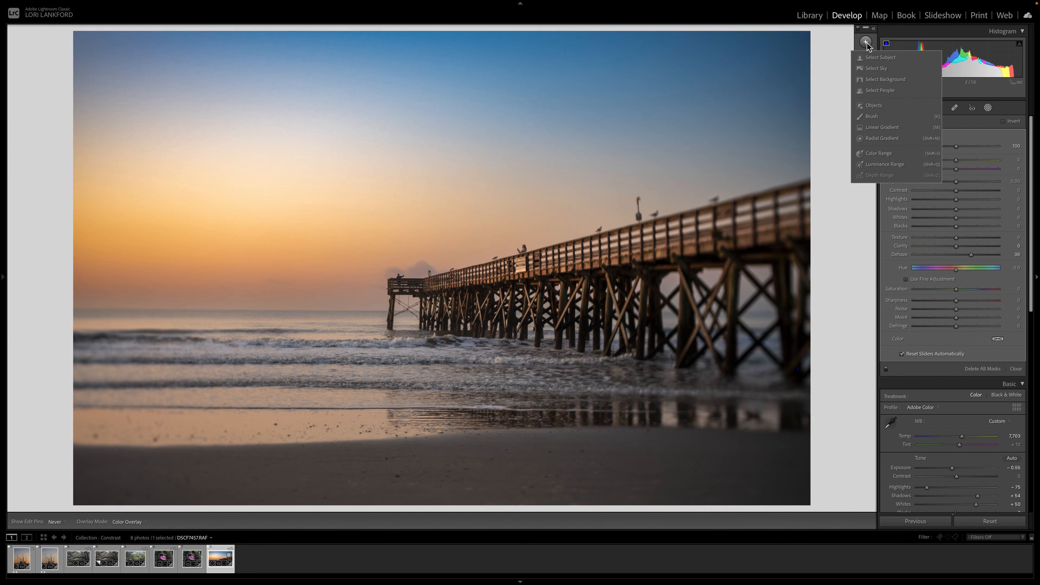
left_click(874, 105)
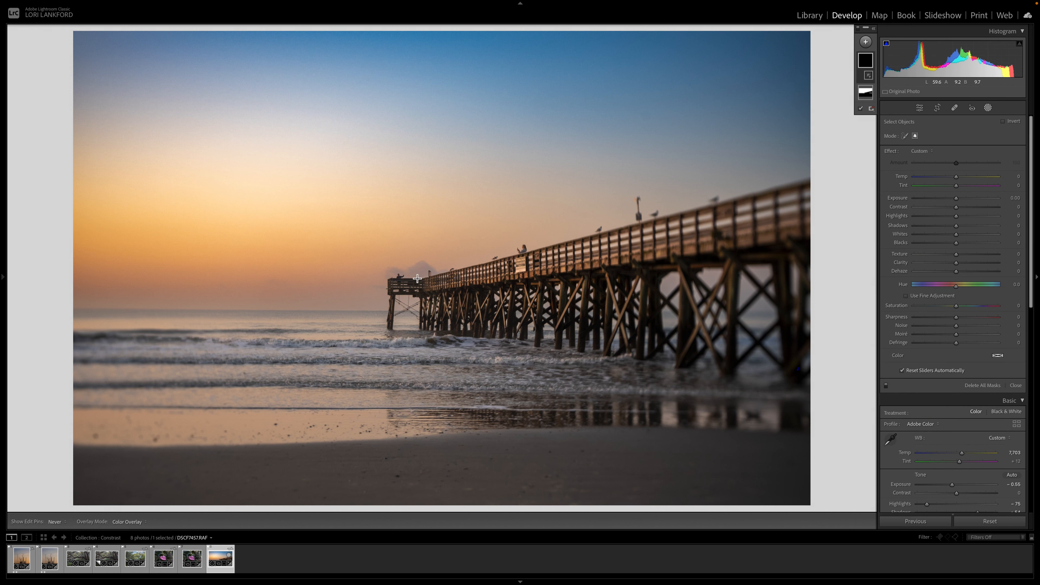
left_click_drag(121, 335, 628, 417)
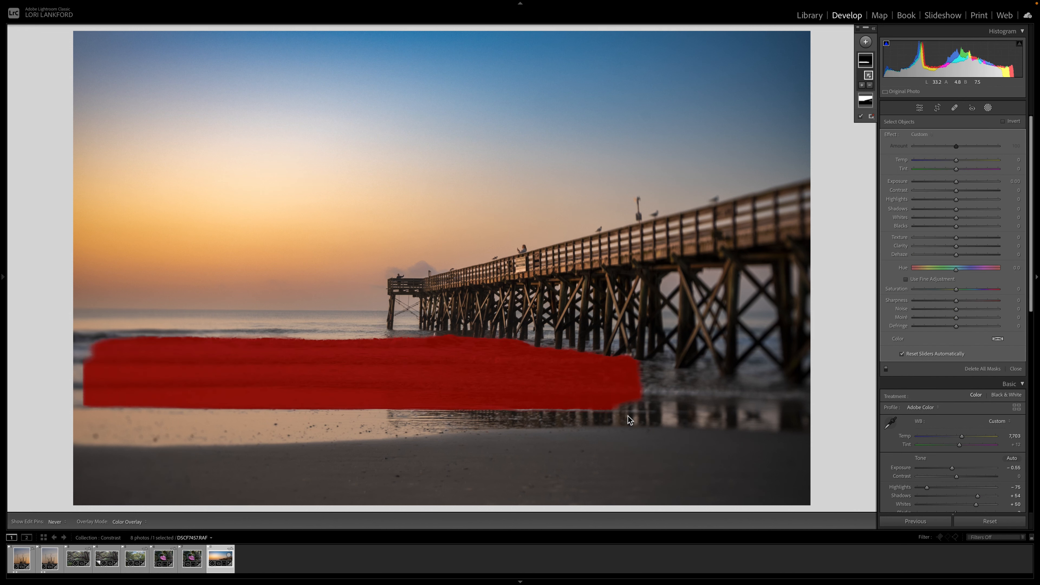
left_click(860, 117)
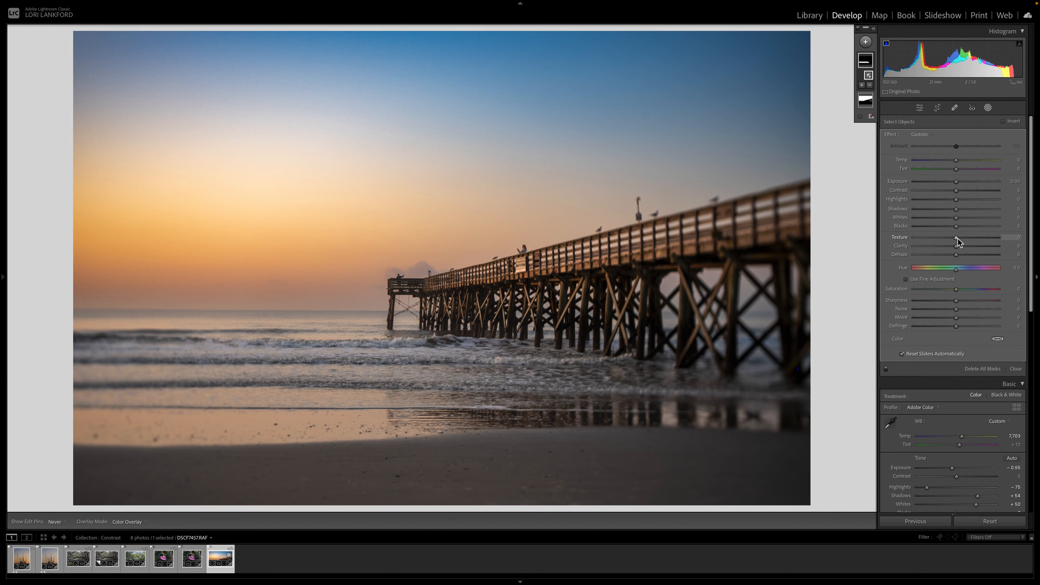
left_click_drag(957, 238, 982, 240)
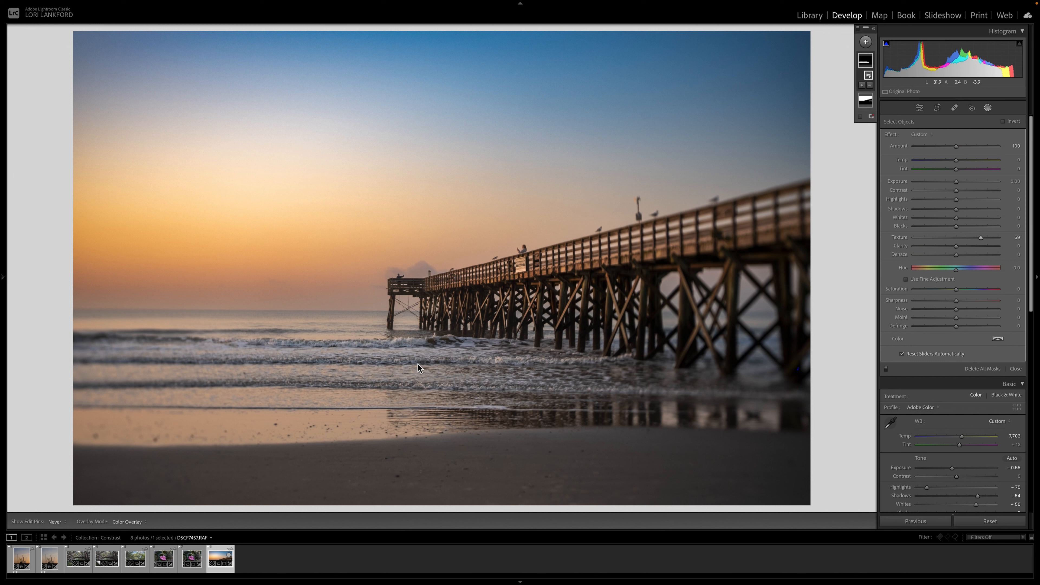